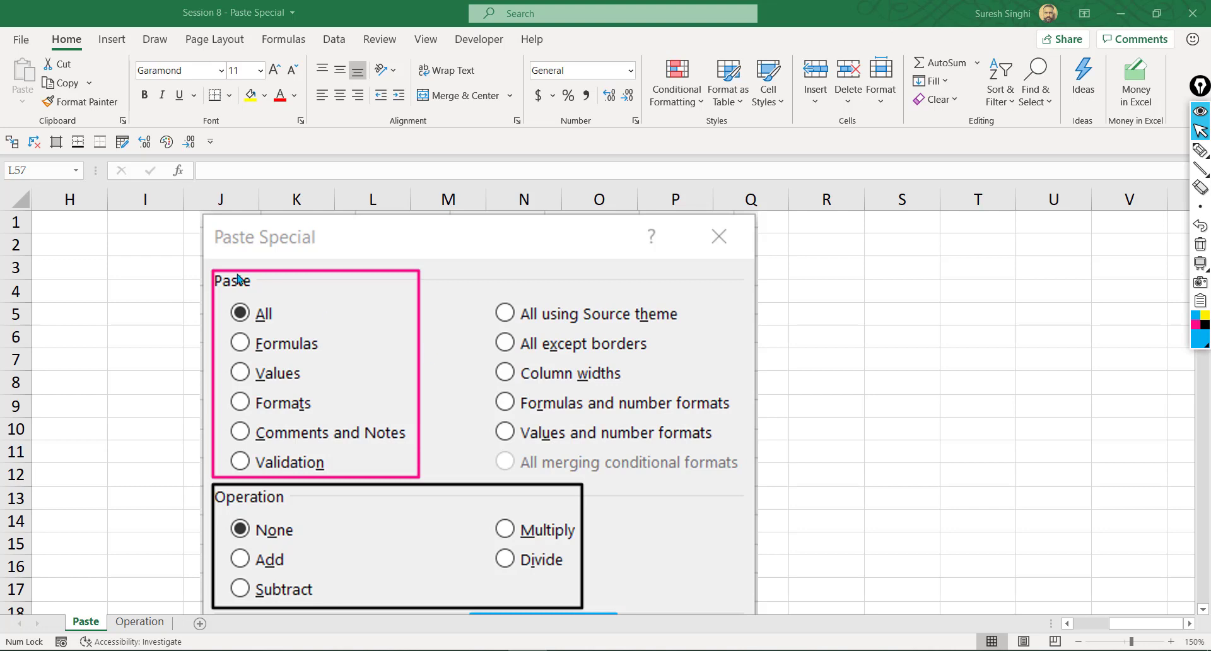
# - Copy the table under Paste Special - ALL (A3:C8) and paste it in full at E3
pyautogui.scroll(-2, 242, 493)
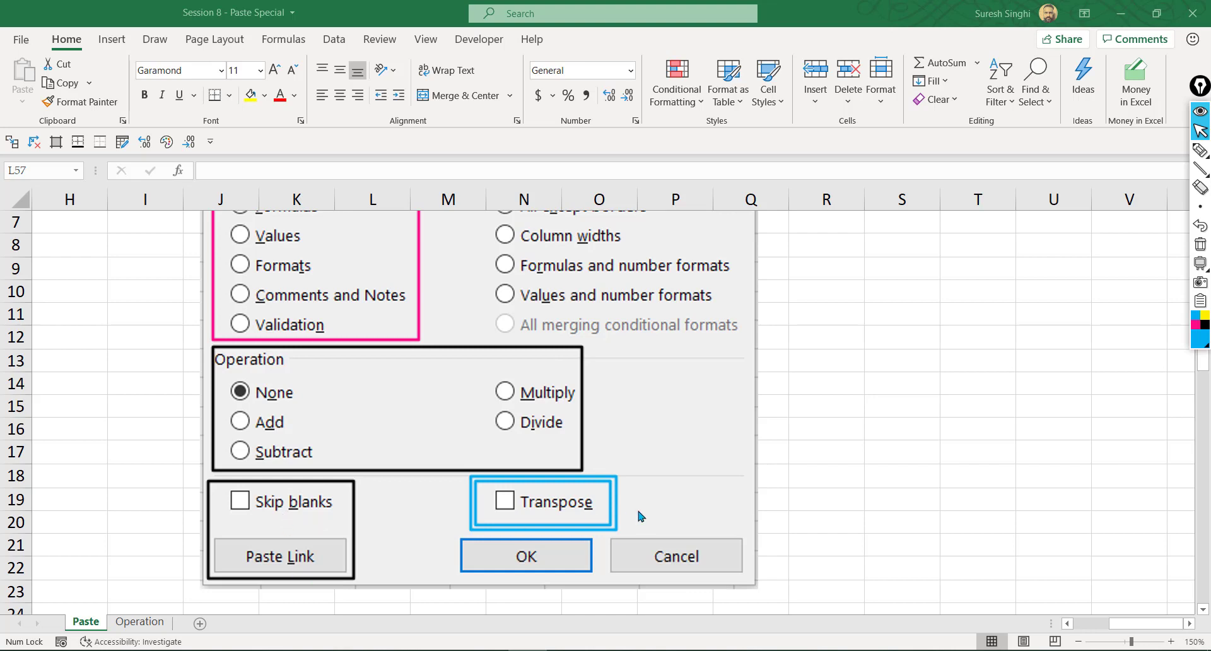
pyautogui.scroll(2, 637, 505)
pyautogui.hscroll(-3, 637, 506)
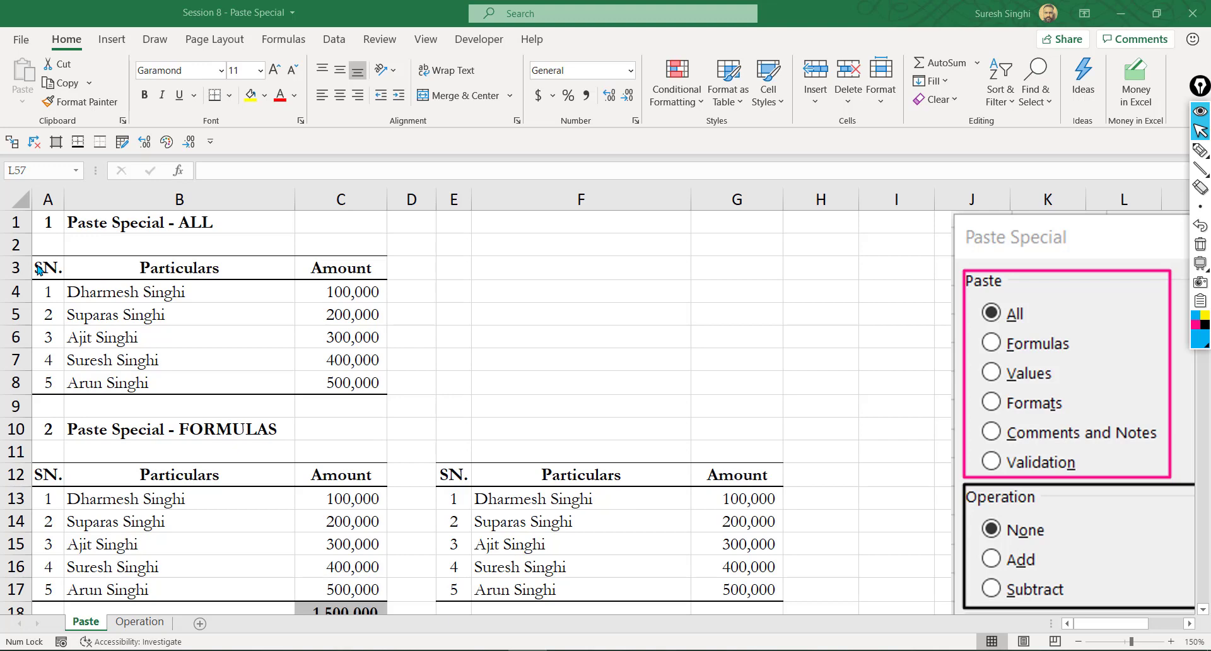
pyautogui.click(56, 268)
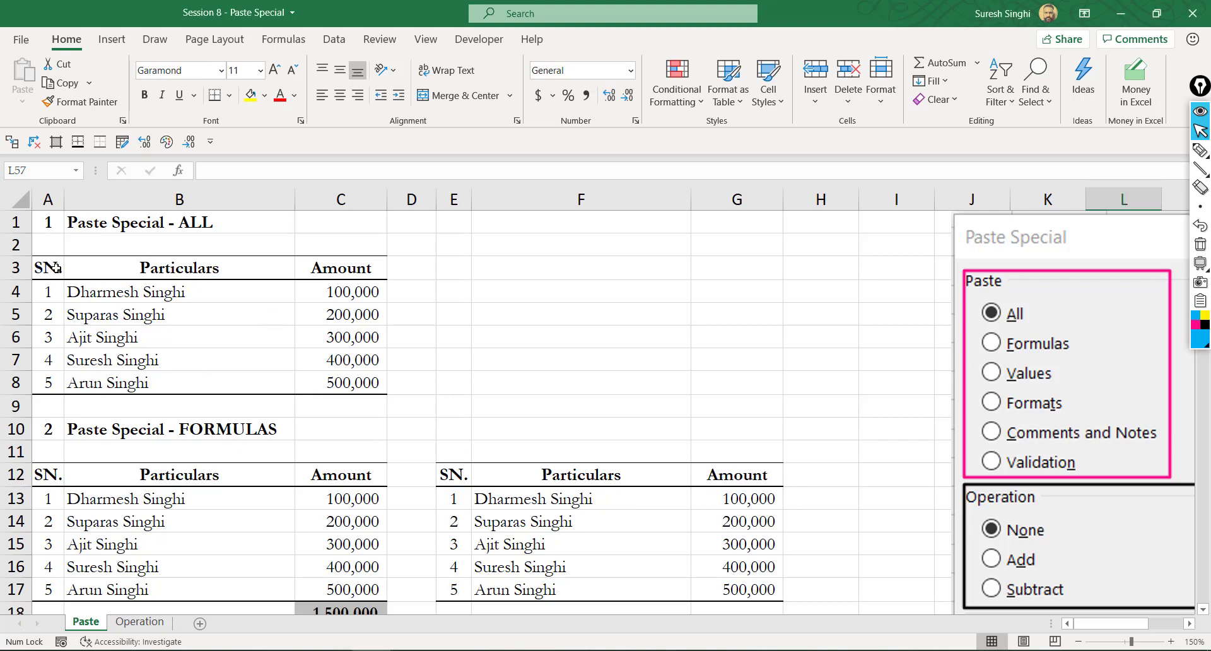
pyautogui.click(56, 268)
pyautogui.hotkey('ctrl', 'a')
pyautogui.hotkey('ctrl', 'c')
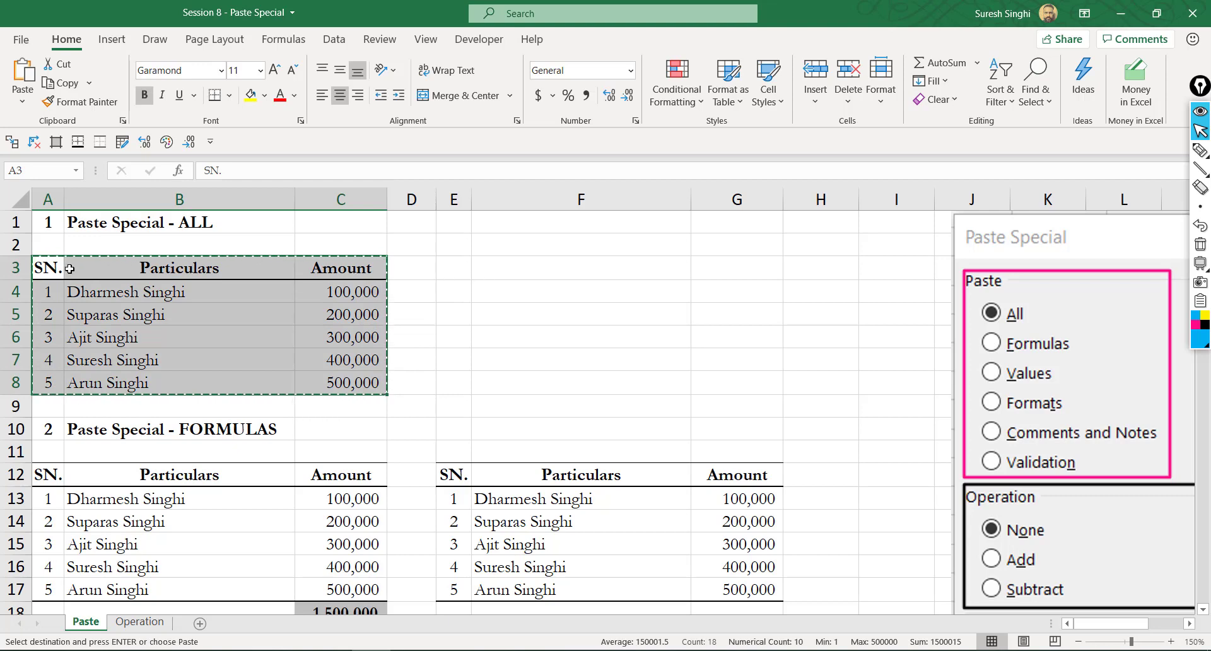
pyautogui.click(451, 270)
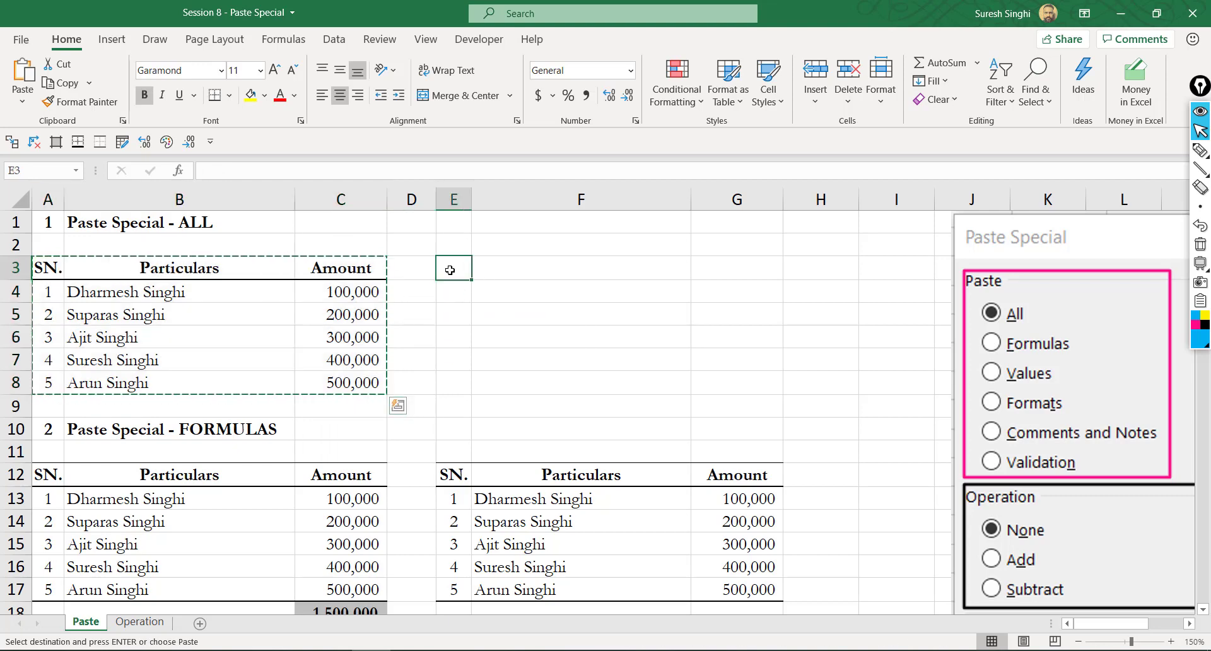
pyautogui.hotkey('ctrl', 'v')
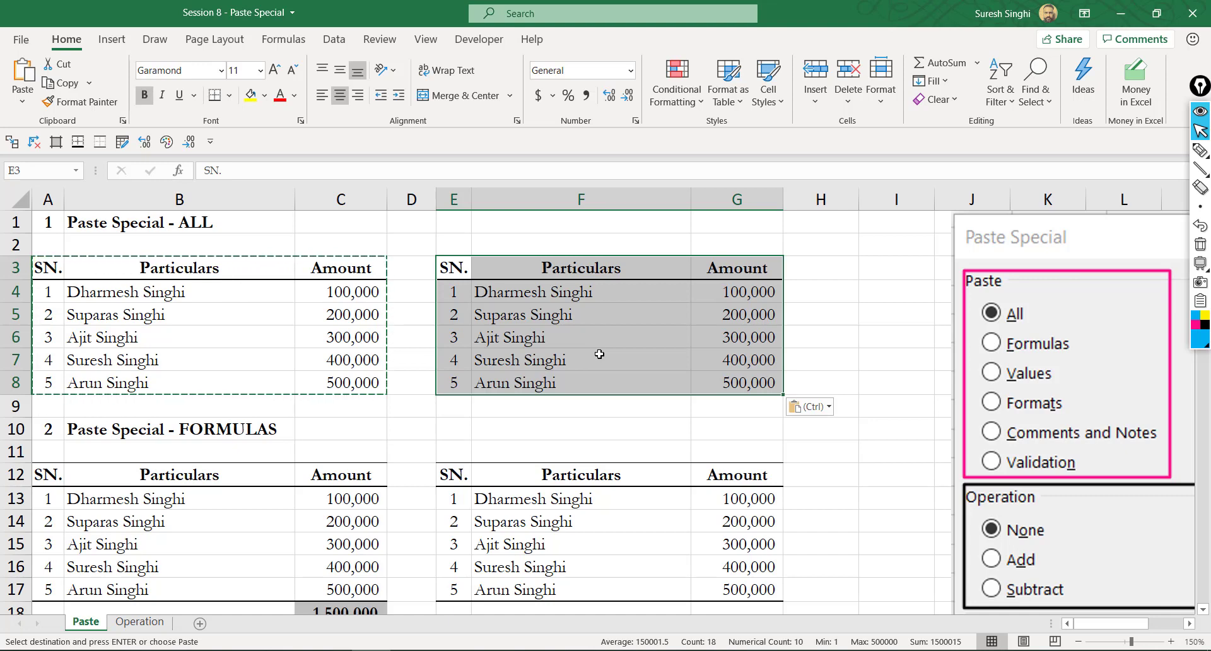
# - Outline both tables in the Paste Special - FORMULAS section with red annotation rectangles
pyautogui.scroll(-2, 599, 354)
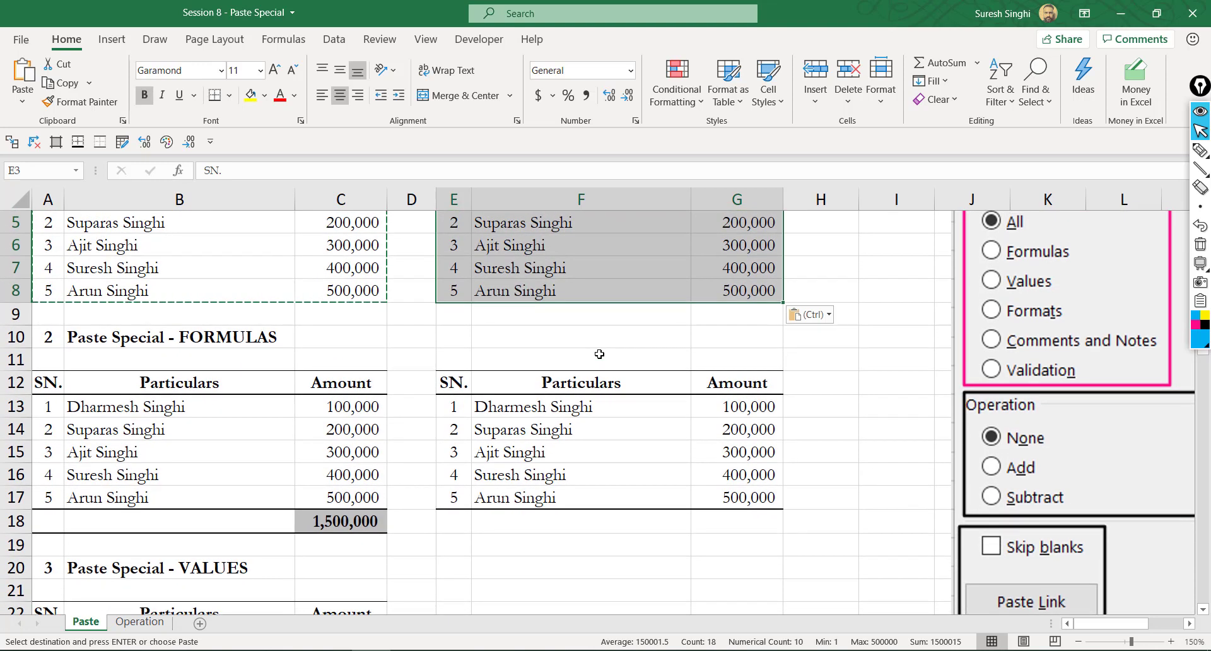
pyautogui.scroll(-1, 599, 354)
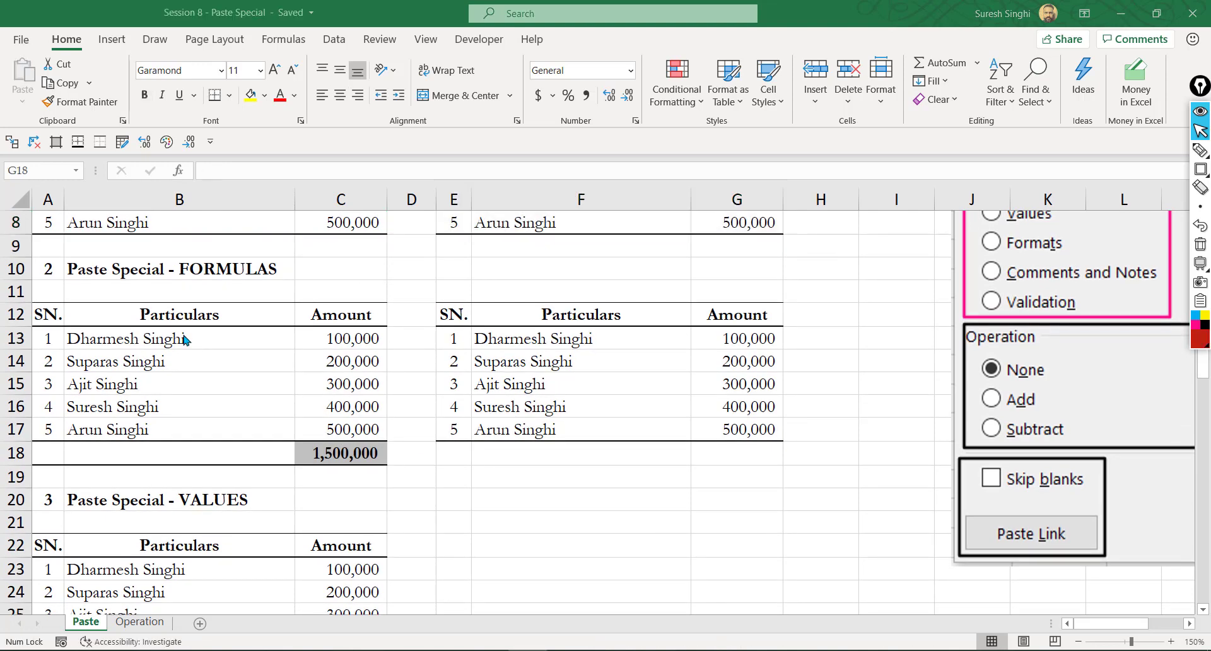
pyautogui.hotkey('ctrl', 'shift', 'r')
pyautogui.moveTo(30, 292); pyautogui.dragTo(405, 470)
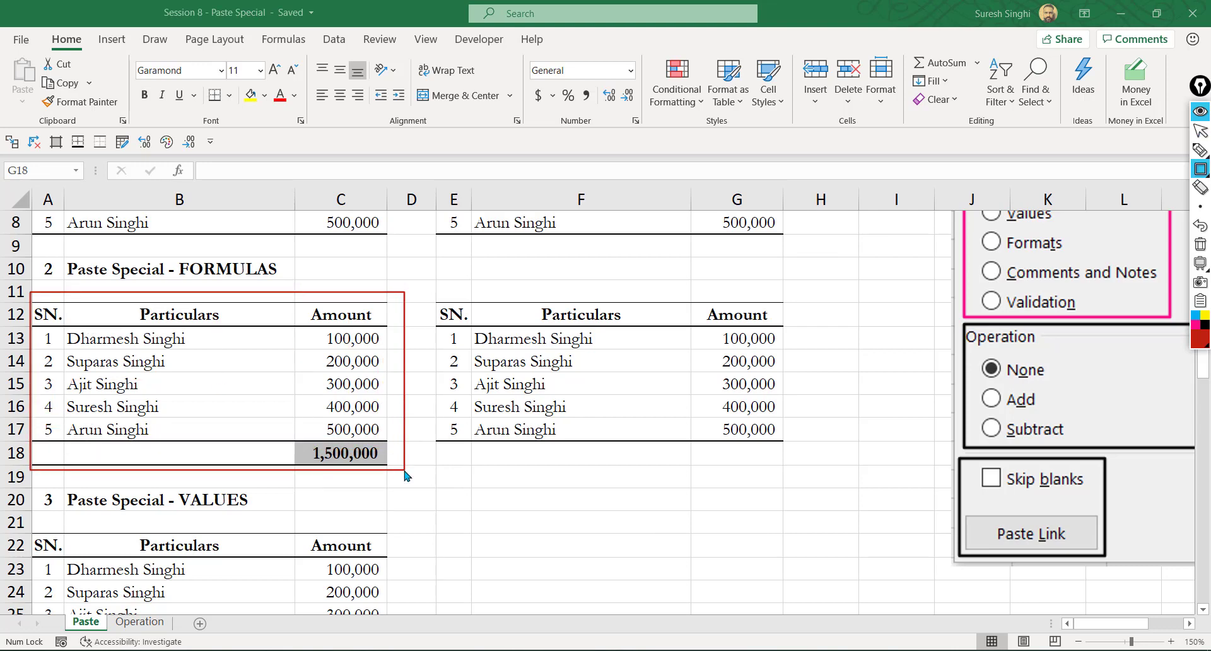
pyautogui.moveTo(422, 295); pyautogui.dragTo(796, 472)
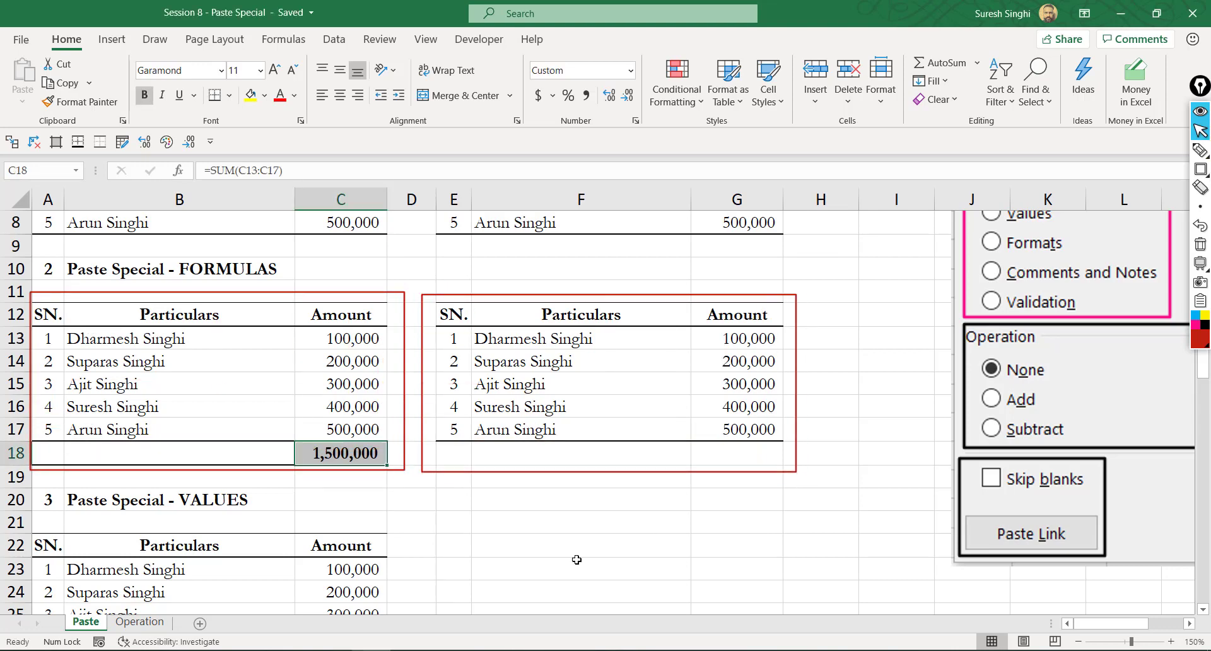
# - Inspect the total's formula in C18 of the FORMULAS section, then copy that cell
pyautogui.press('F2')
pyautogui.press('Escape')
pyautogui.click(749, 460)
pyautogui.click(335, 439)
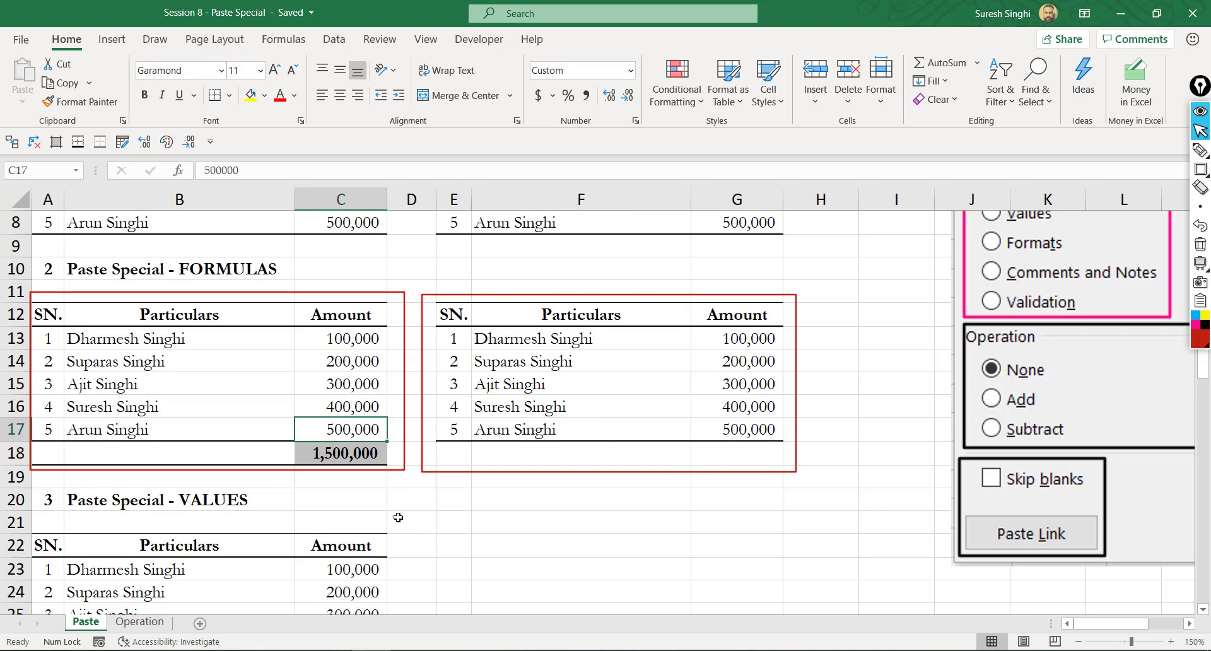
pyautogui.press('Down')
pyautogui.hotkey('ctrl', 'c')
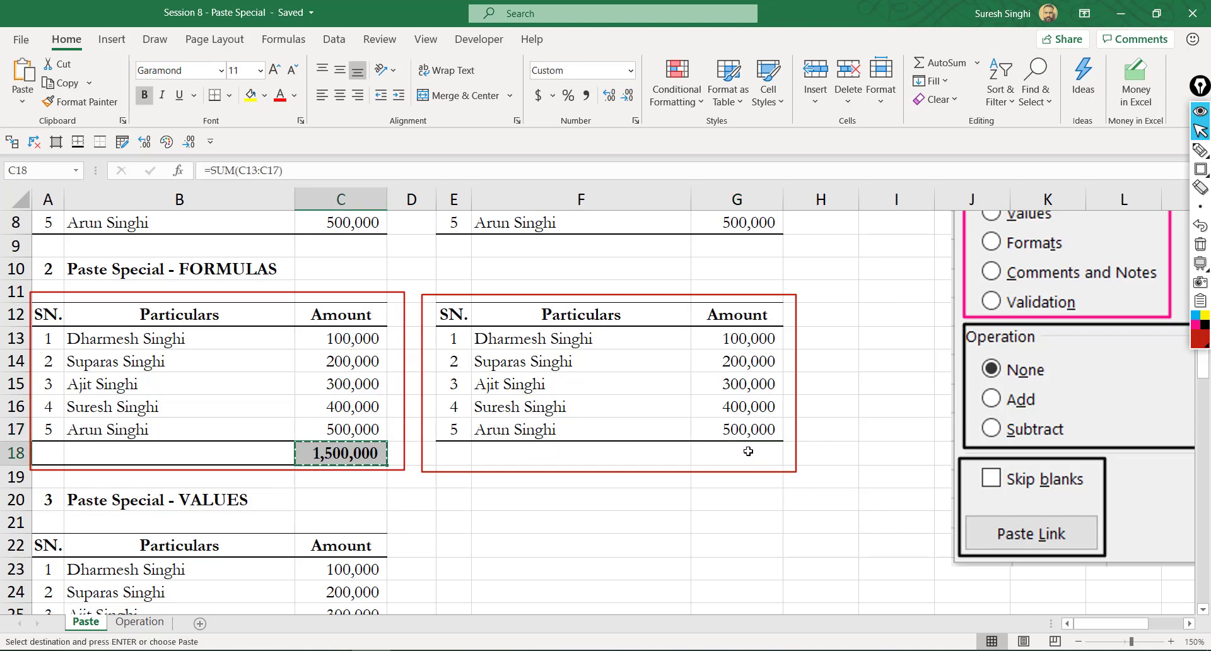
# - Try a regular paste of the copied total into G18, check its formula and undo the paste
pyautogui.click(750, 453)
pyautogui.hotkey('ctrl', 'v')
pyautogui.click(741, 515)
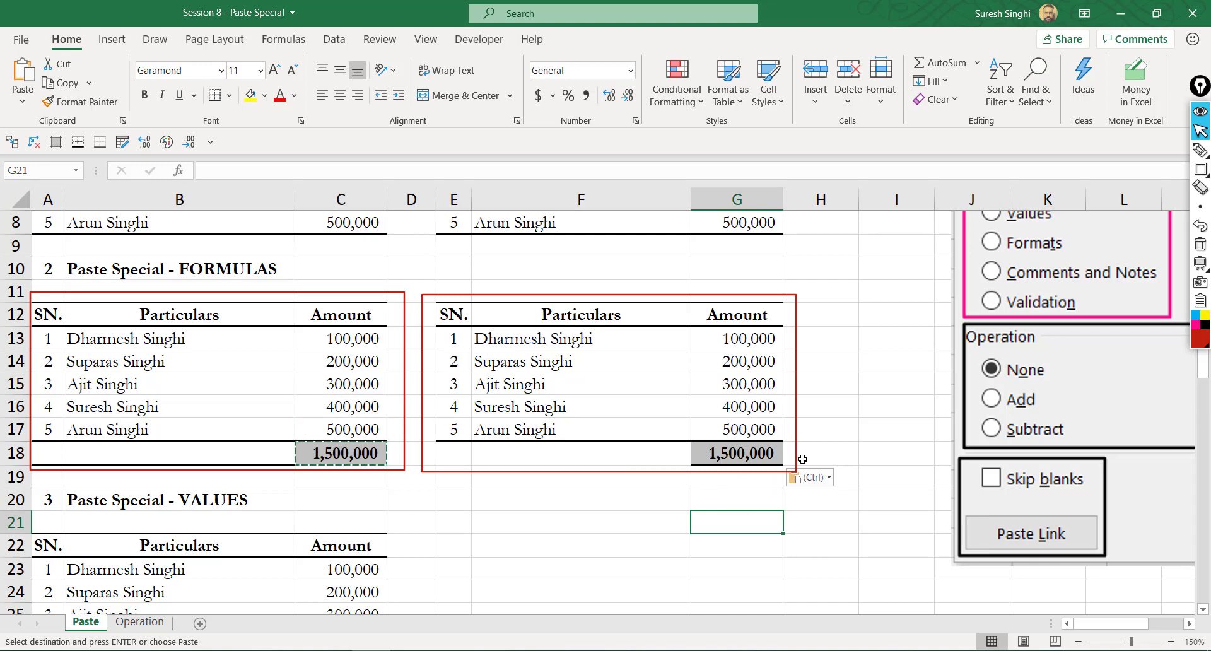
pyautogui.click(745, 459)
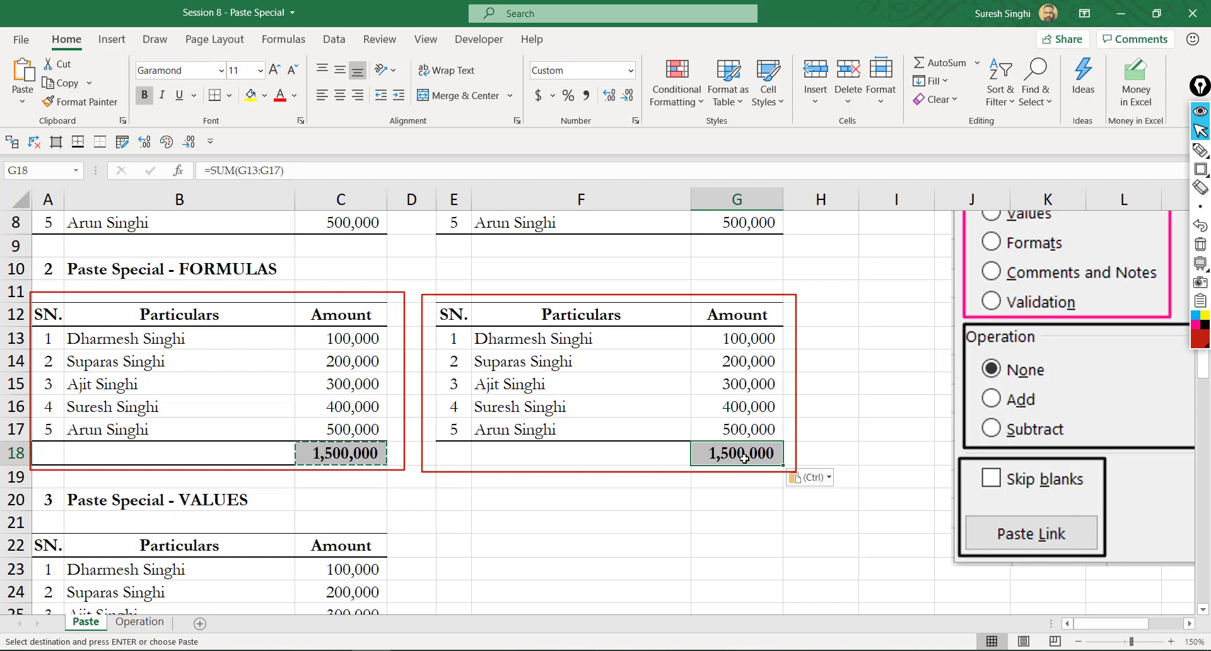
pyautogui.hotkey('ctrl', 'z')
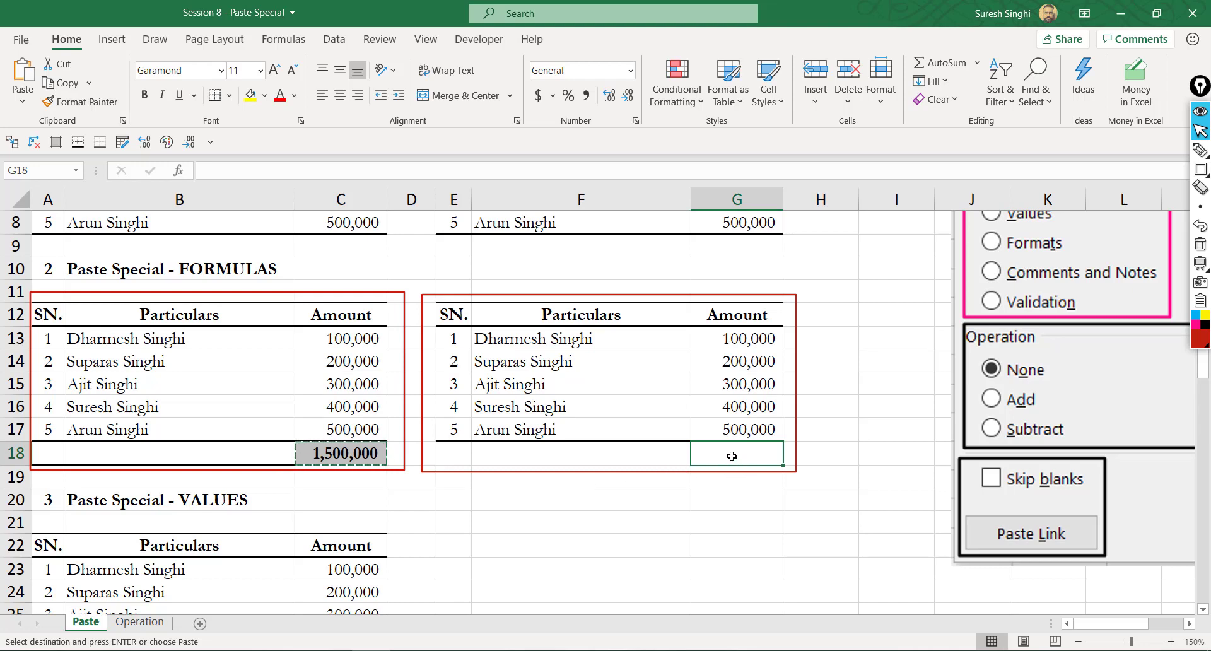
# - Mark the Home tab and the Paste command with red annotation rectangles, then return to the normal cursor
pyautogui.click(1200, 169)
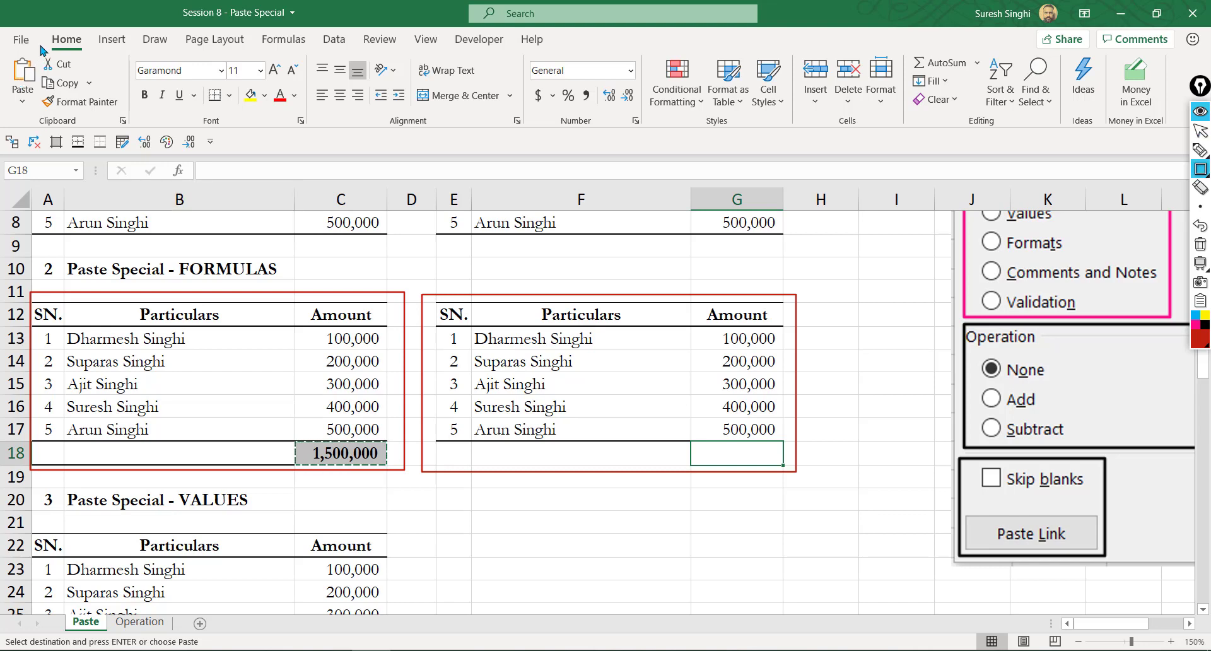
pyautogui.moveTo(43, 29); pyautogui.dragTo(81, 49)
pyautogui.moveTo(3, 50); pyautogui.dragTo(41, 123)
pyautogui.hotkey('ctrl', 'shift', '2')
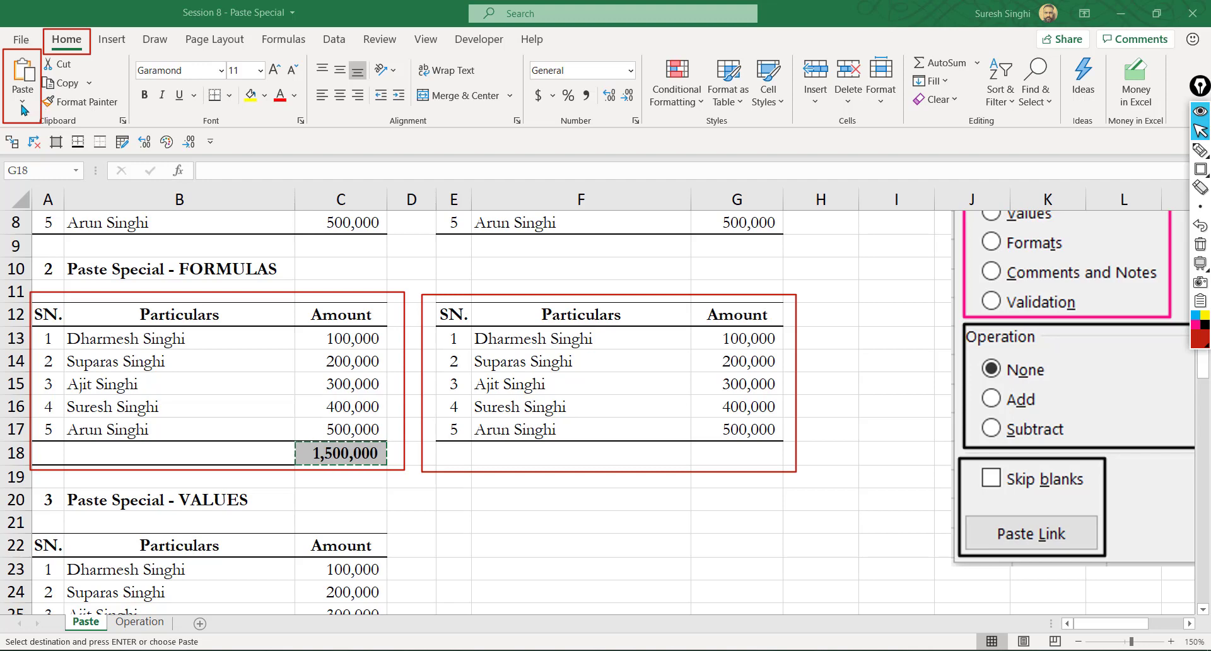
pyautogui.click(21, 105)
pyautogui.click(23, 108)
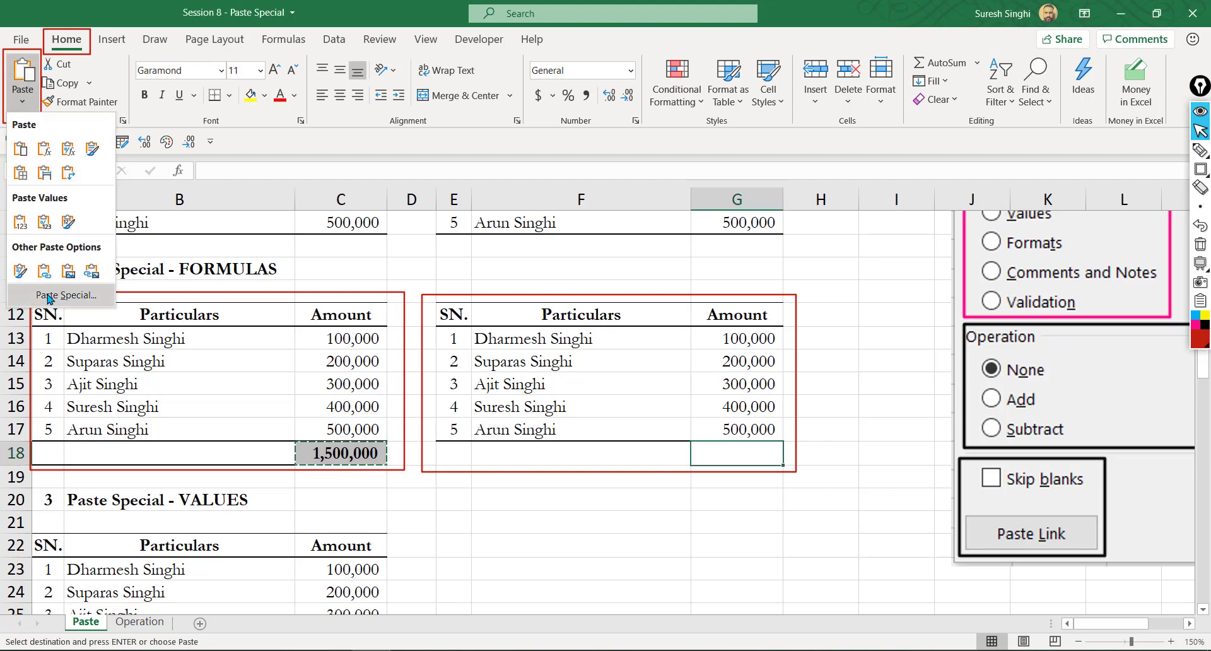
pyautogui.click(711, 456)
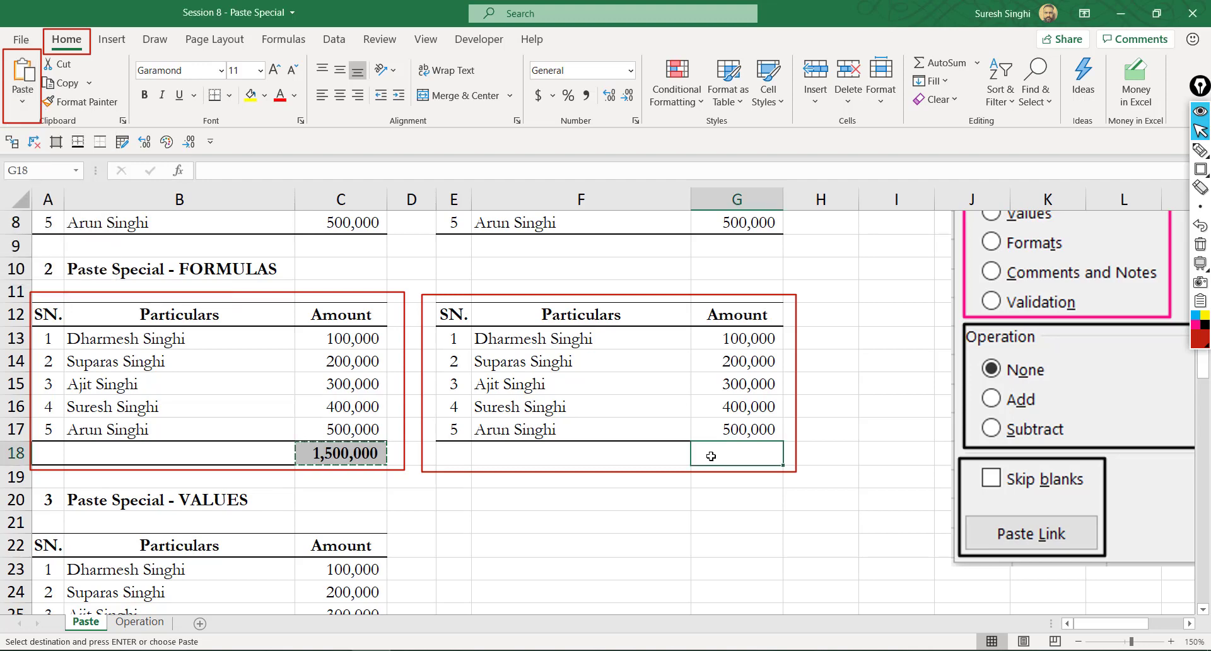
pyautogui.rightClick(711, 456)
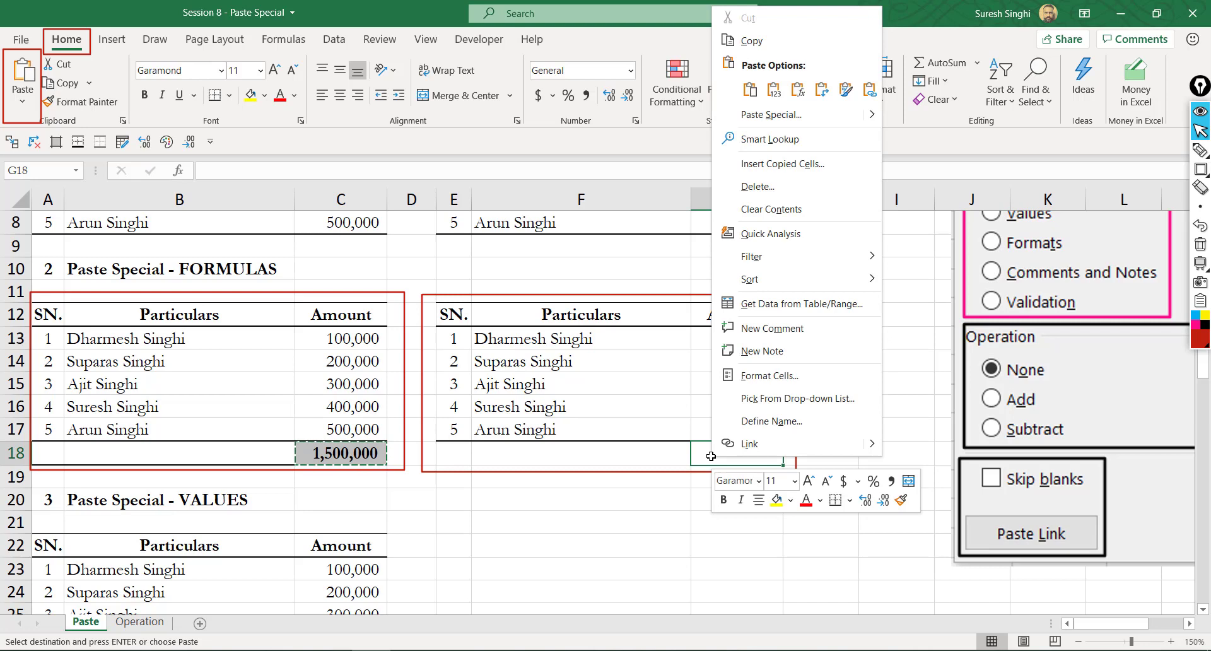
pyautogui.click(754, 122)
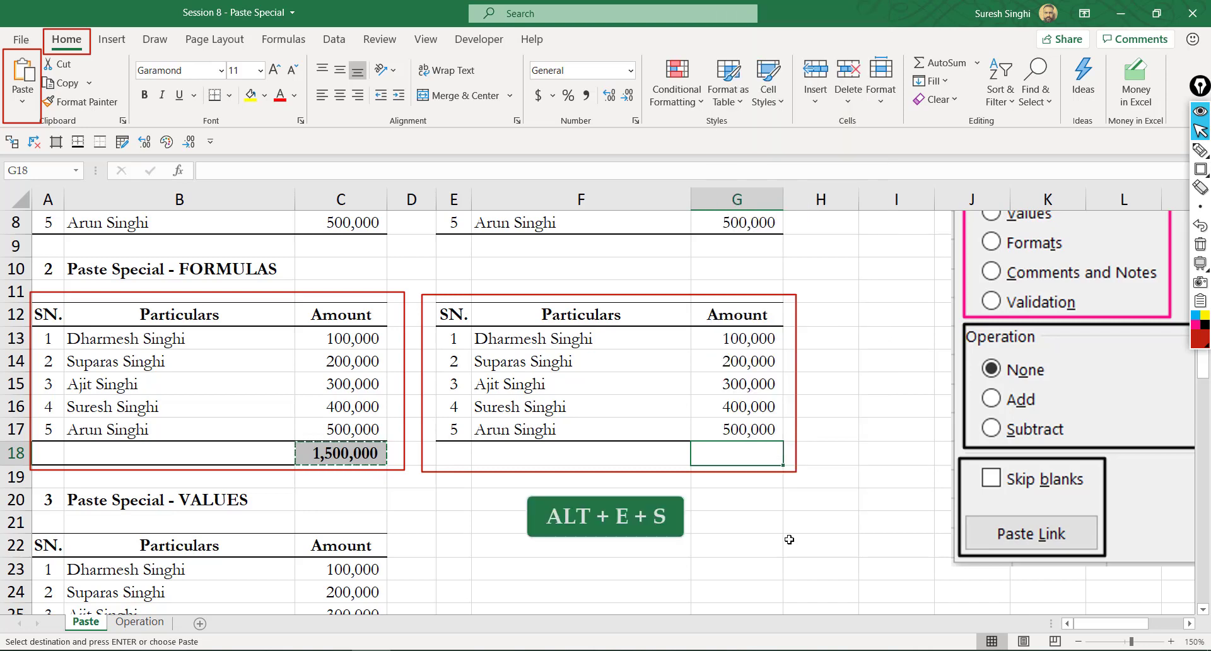
# - Paste only the formula of the copied total into G18 with Paste Special, then inspect the pasted formula
pyautogui.press('alt')
pyautogui.press('e')
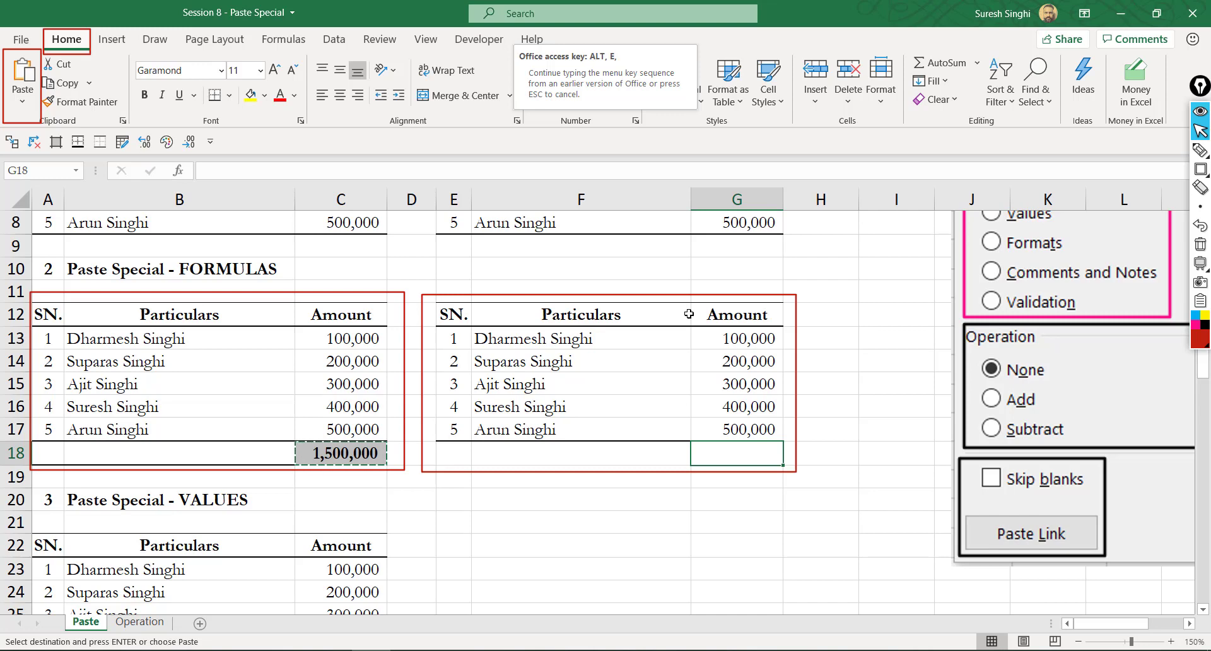
pyautogui.press('s')
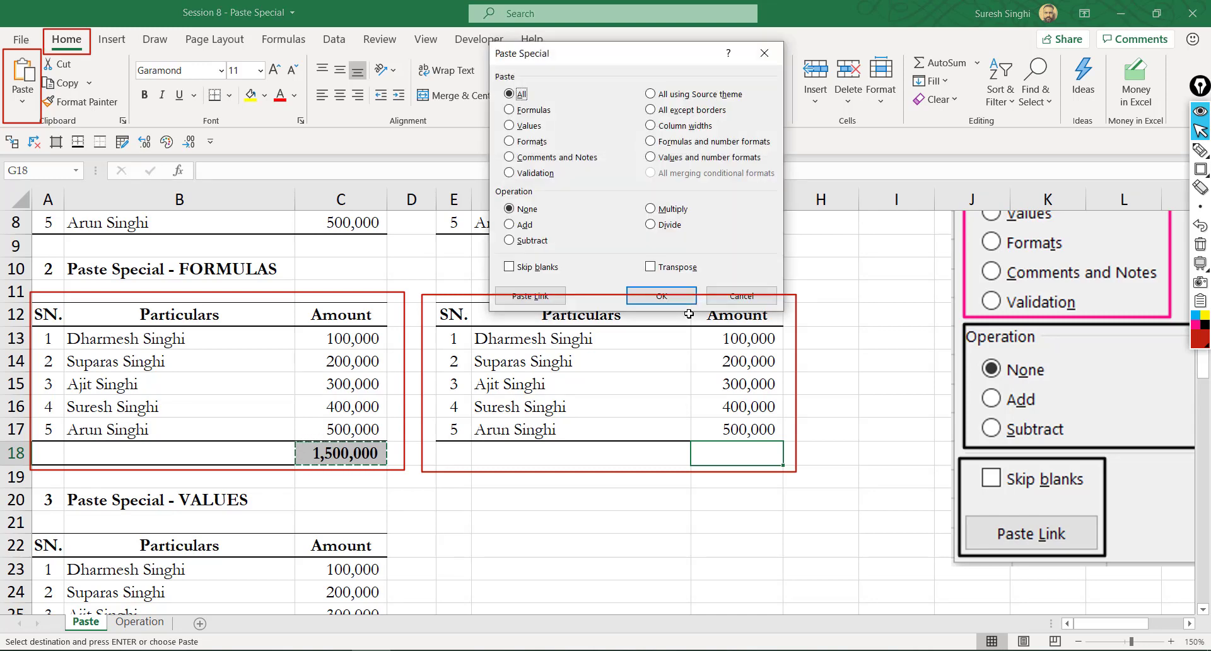
pyautogui.moveTo(612, 53); pyautogui.dragTo(663, 37)
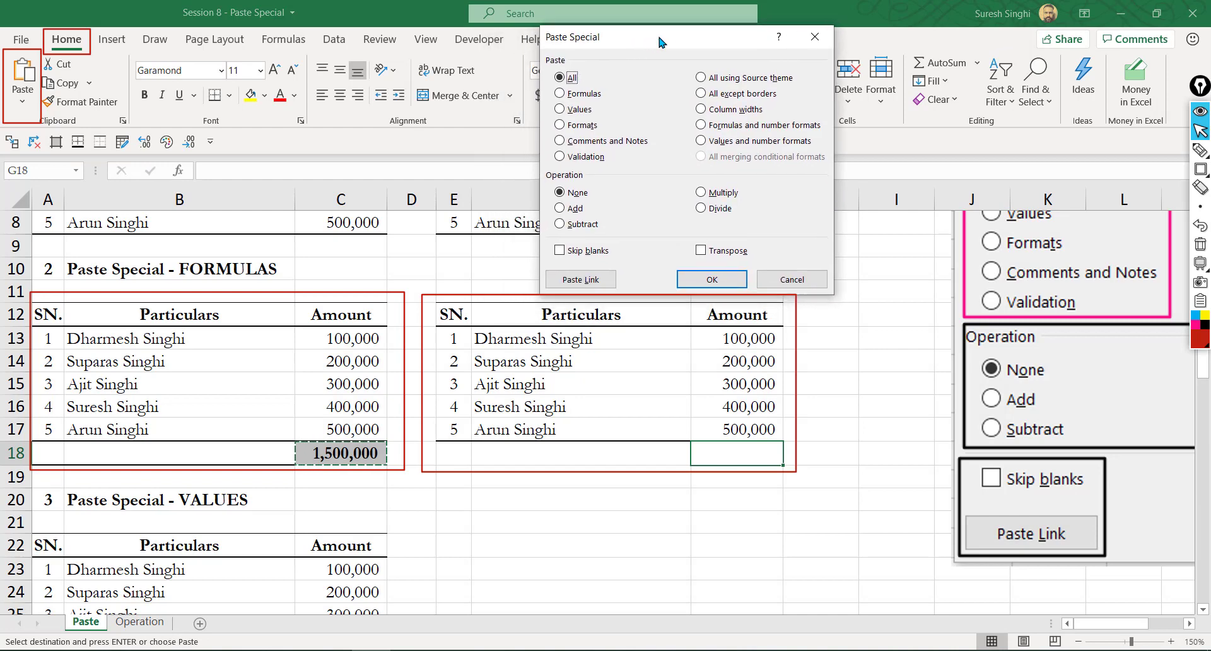
pyautogui.click(592, 95)
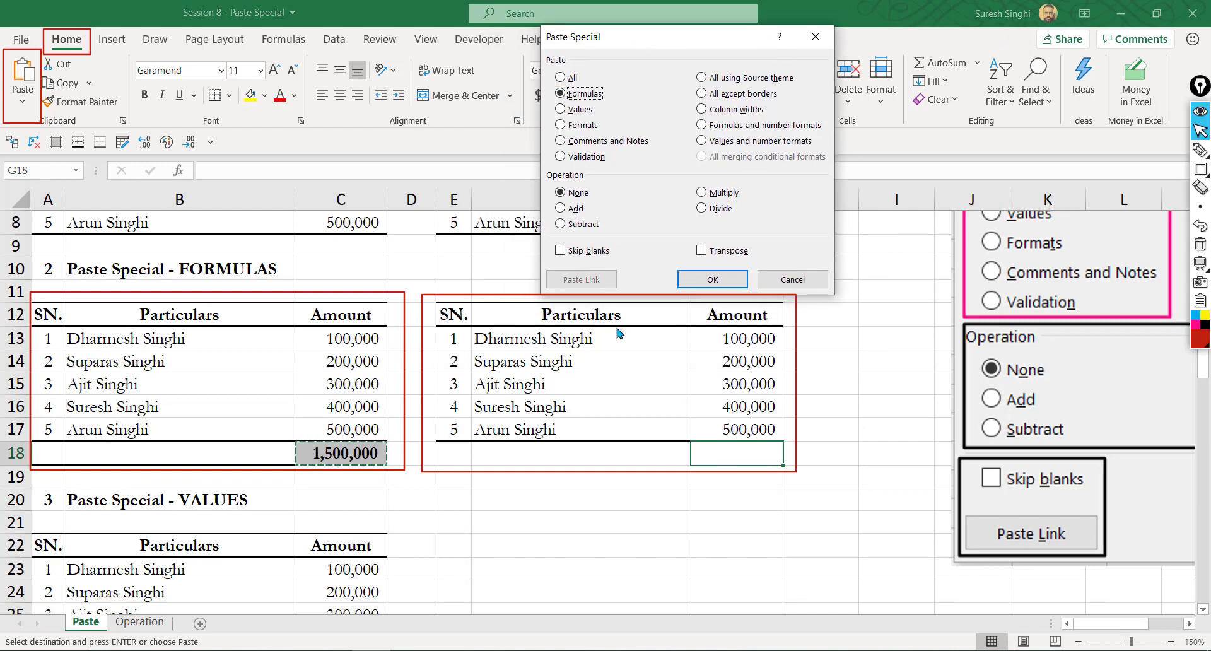
pyautogui.click(712, 279)
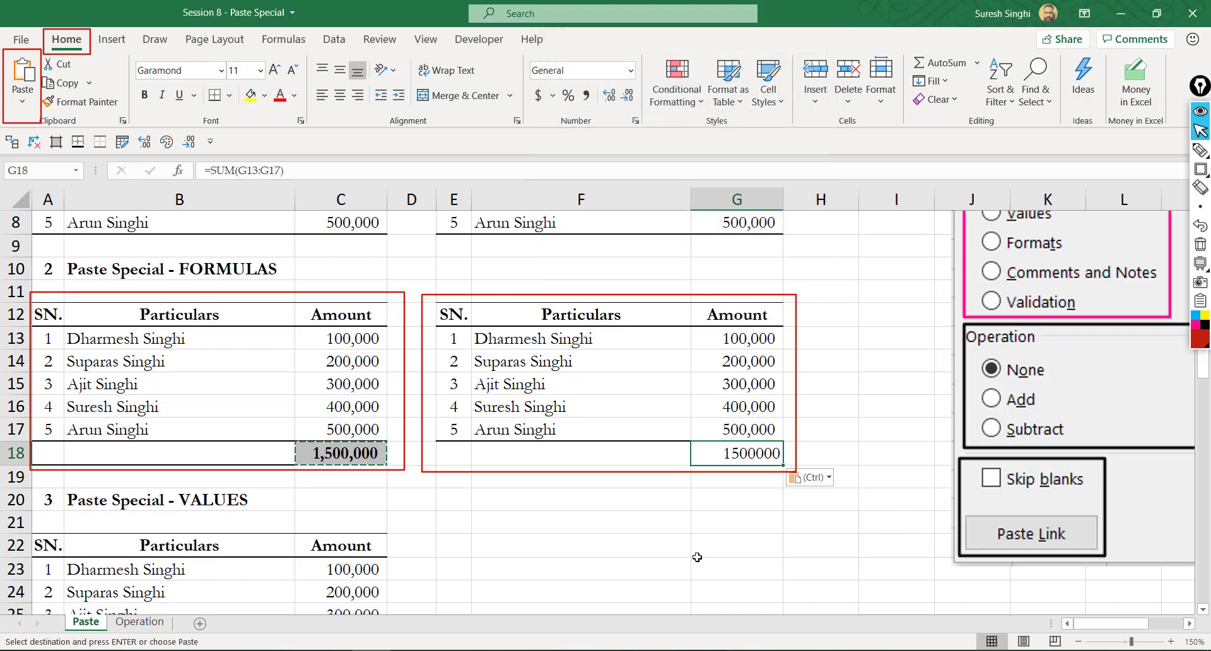
pyautogui.press('F2')
pyautogui.press('Escape')
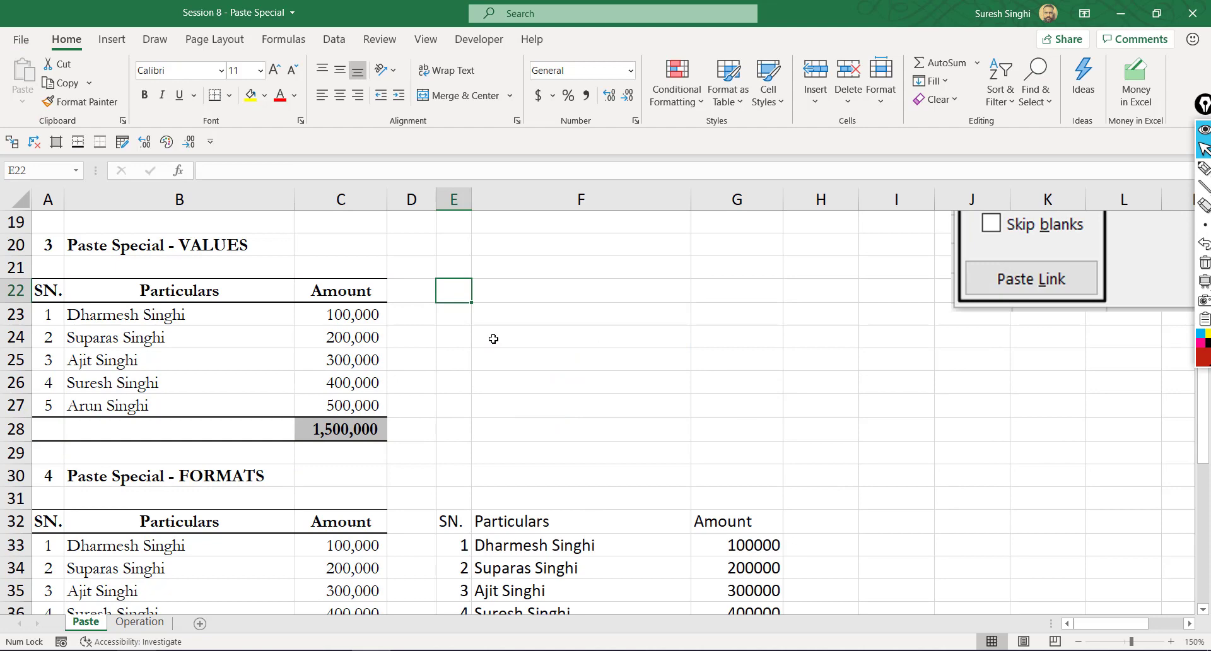
# - Copy the table under Paste Special - VALUES including its total row (A22:C28)
pyautogui.click(54, 289)
pyautogui.hotkey('ctrl', 'shift', 'Right')
pyautogui.hotkey('ctrl', 'shift', 'Down')
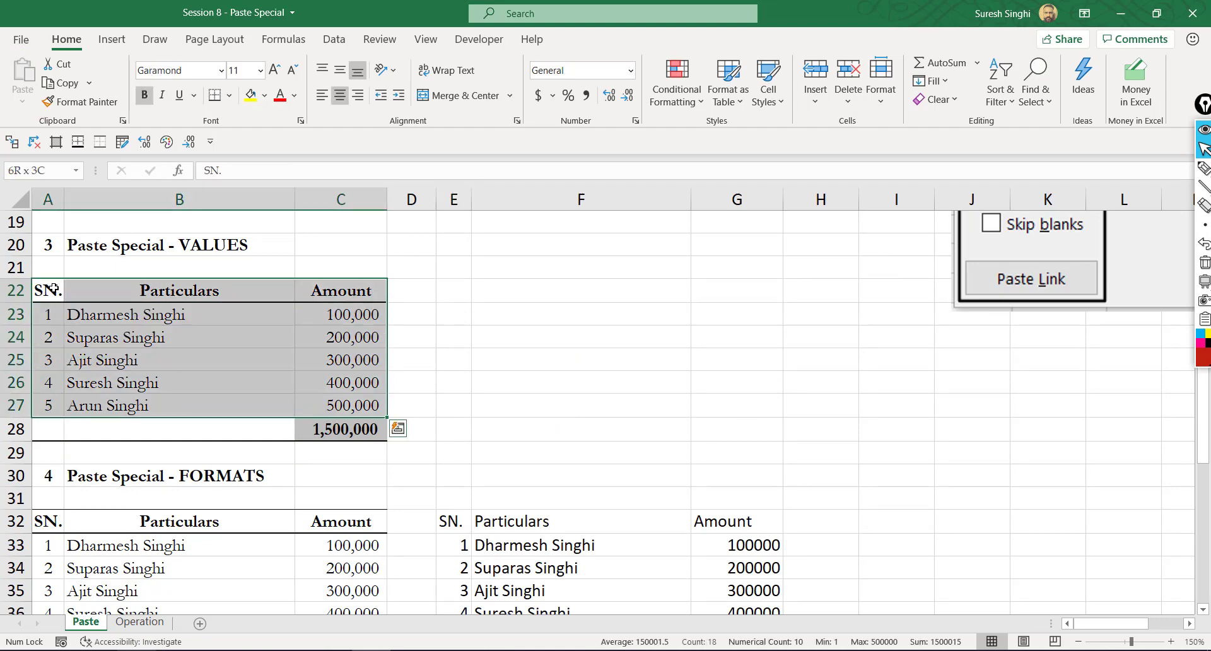
pyautogui.hotkey('shift', 'Down')
pyautogui.hotkey('ctrl', 'c')
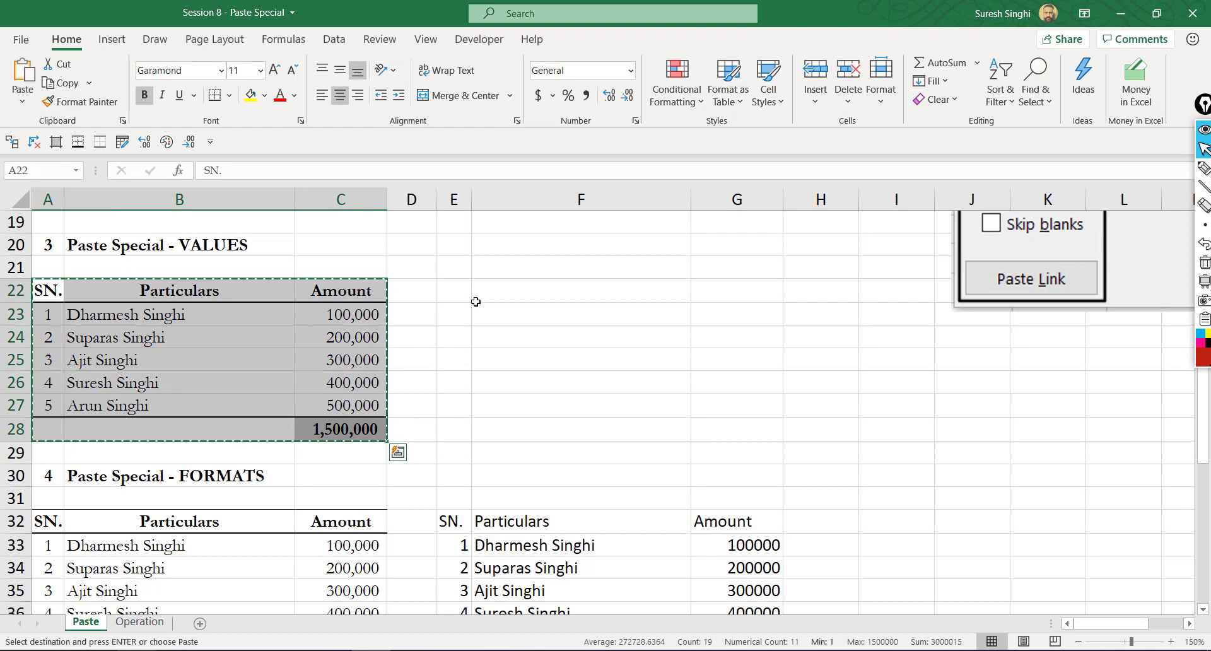
# - Try a regular paste of the copied table at E22, then undo it
pyautogui.click(456, 288)
pyautogui.hotkey('ctrl', 'v')
pyautogui.click(852, 386)
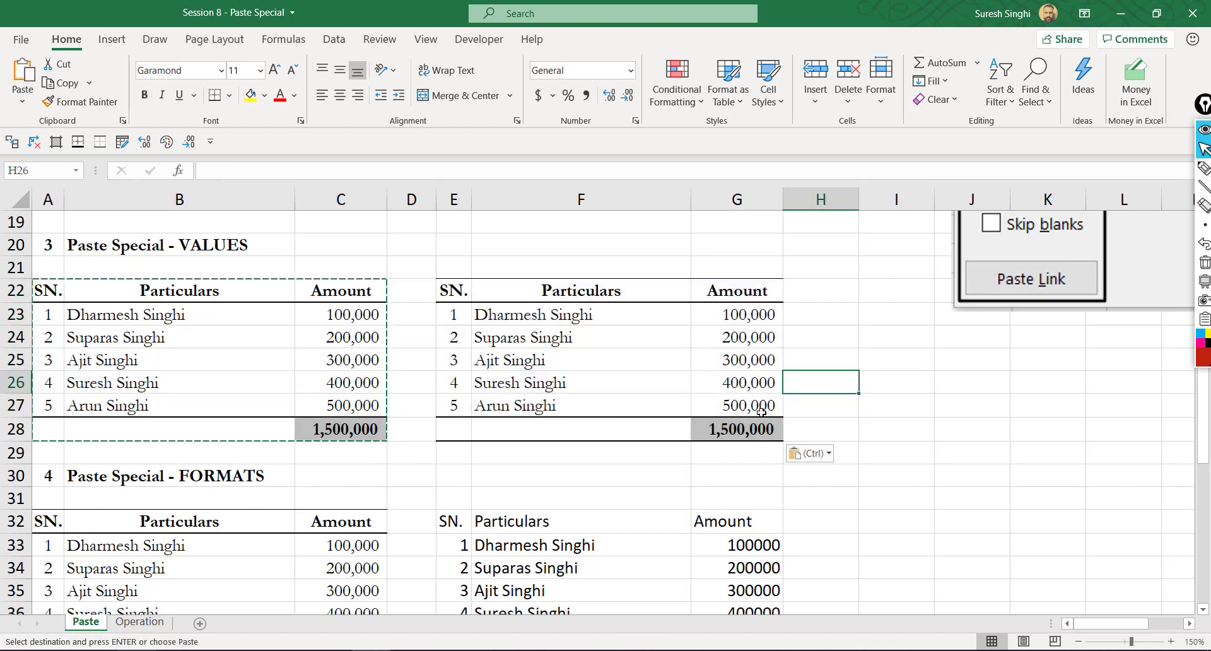
pyautogui.hotkey('ctrl', 'z')
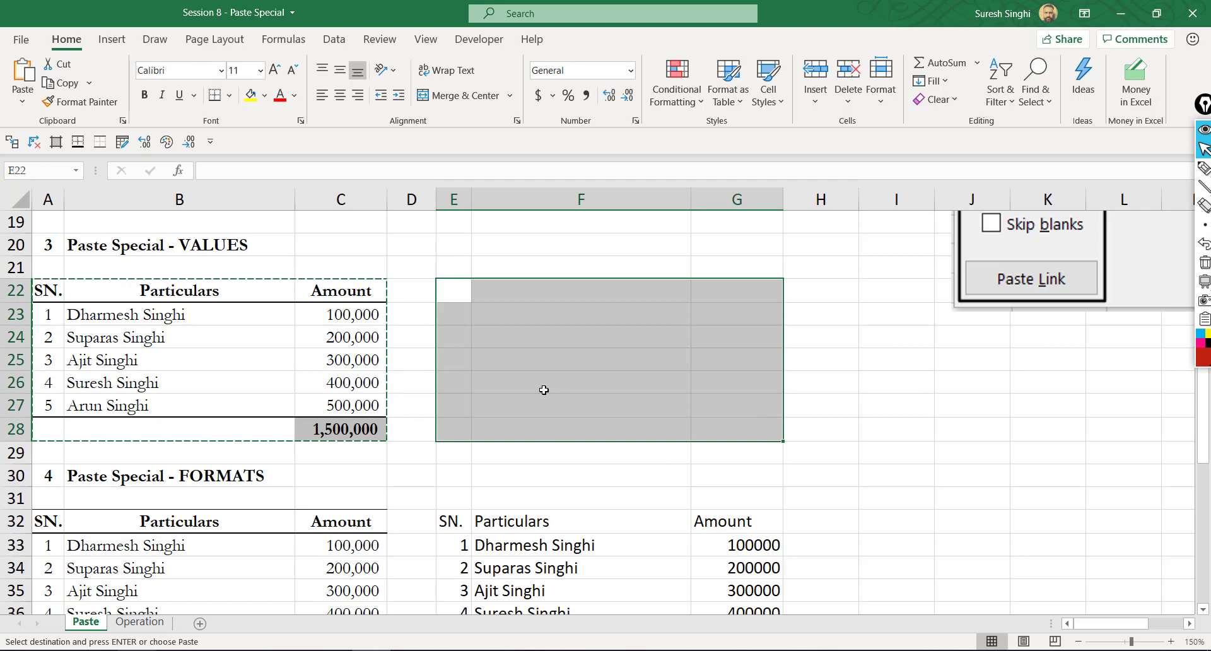
# - Paste only the values of the copied table at E22 with Paste Special
pyautogui.hotkey('ctrl', 'alt', 'v')
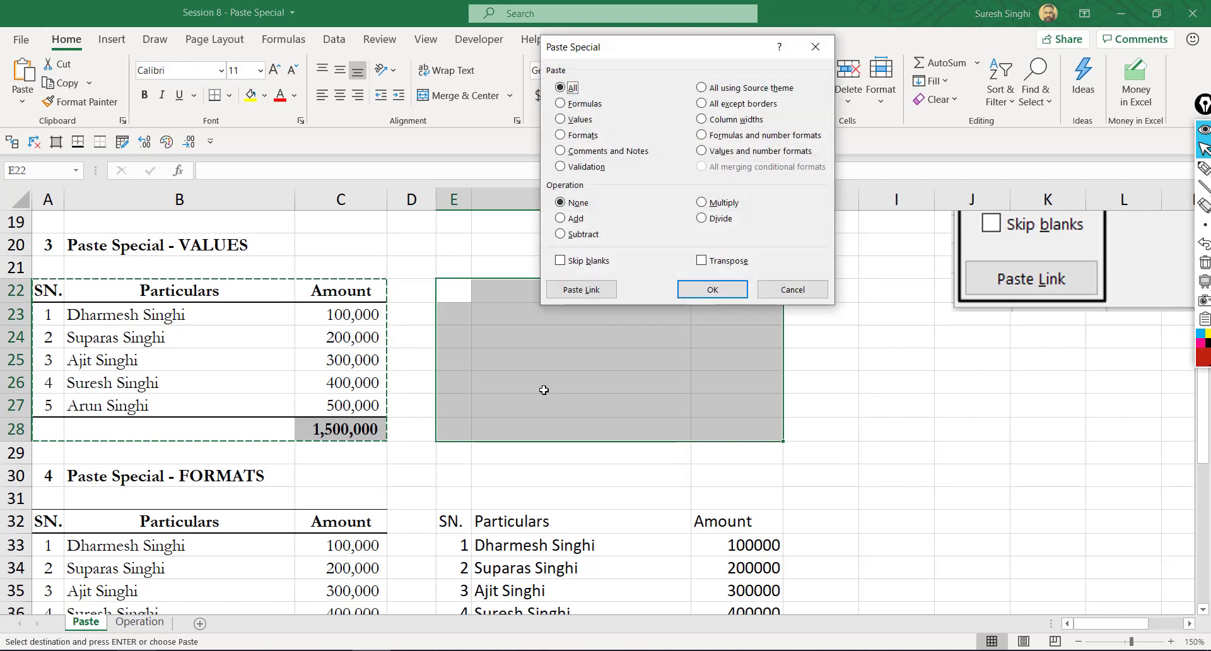
pyautogui.click(579, 120)
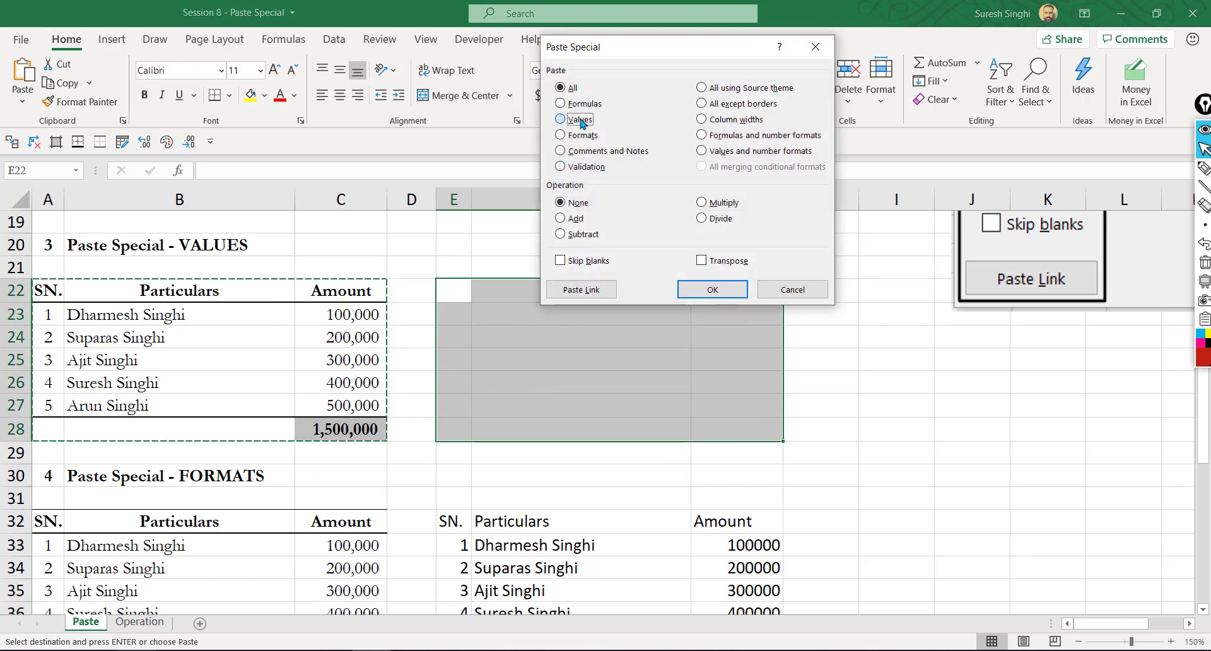
pyautogui.click(707, 291)
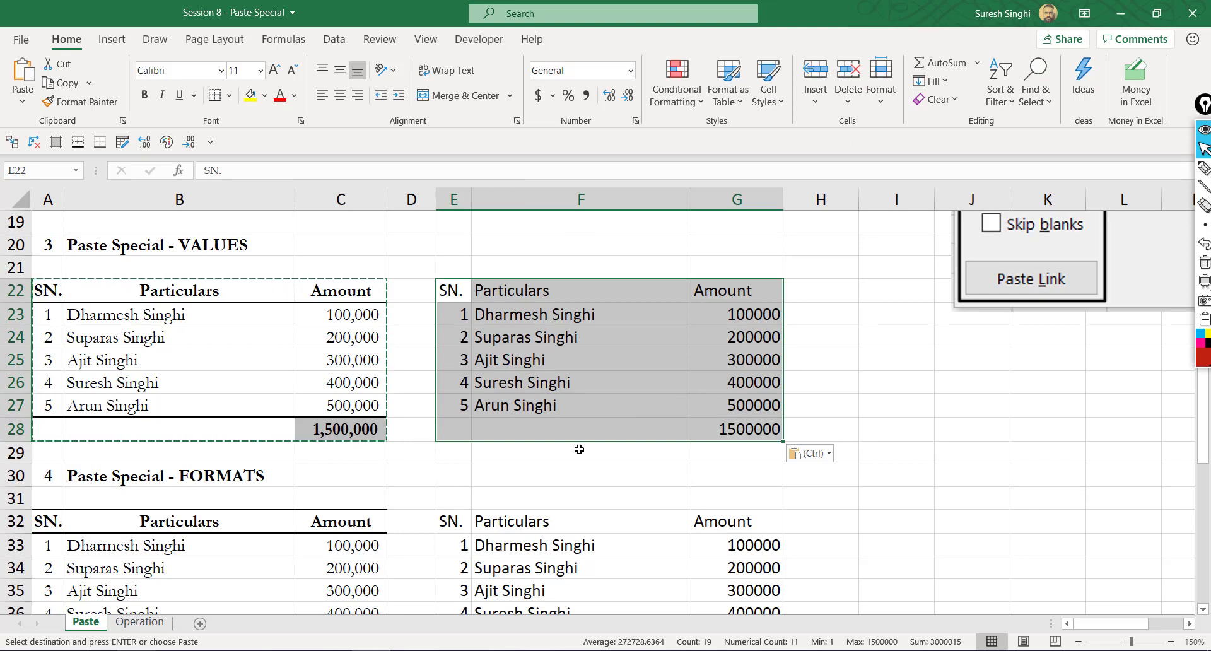
pyautogui.scroll(-1, 579, 449)
pyautogui.scroll(-2, 579, 449)
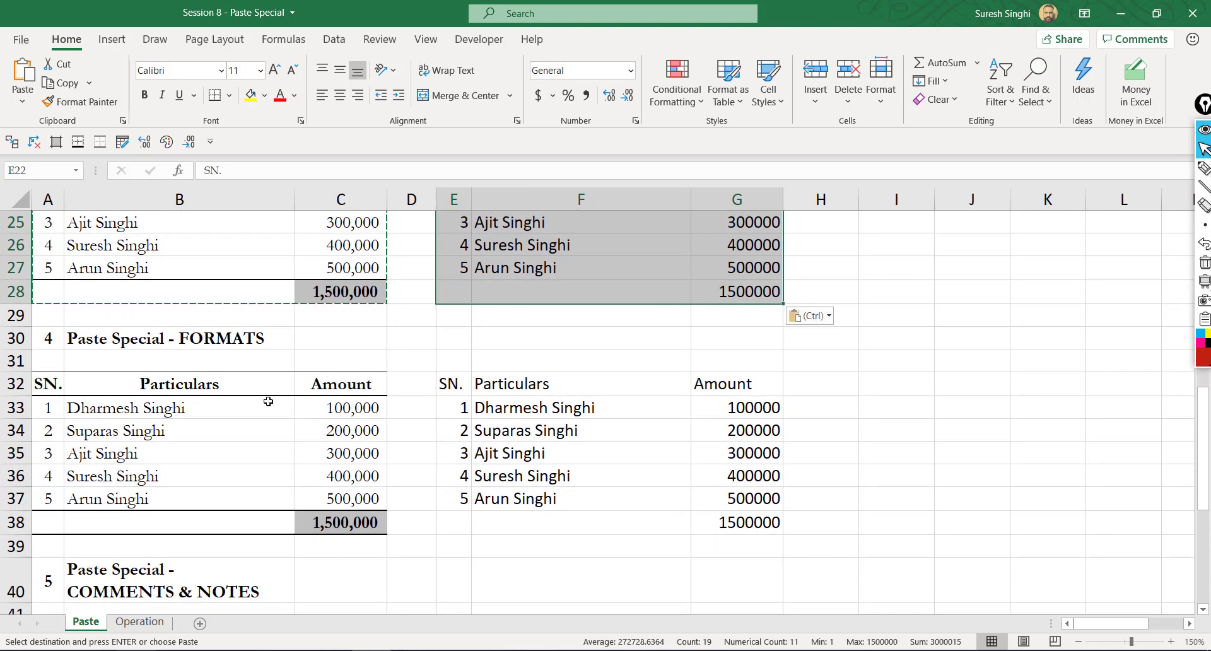
# - Copy the formatted table under Paste Special - FORMATS, including its total row (A32:C38)
pyautogui.scroll(-1, 50, 361)
pyautogui.moveTo(51, 361); pyautogui.dragTo(346, 499)
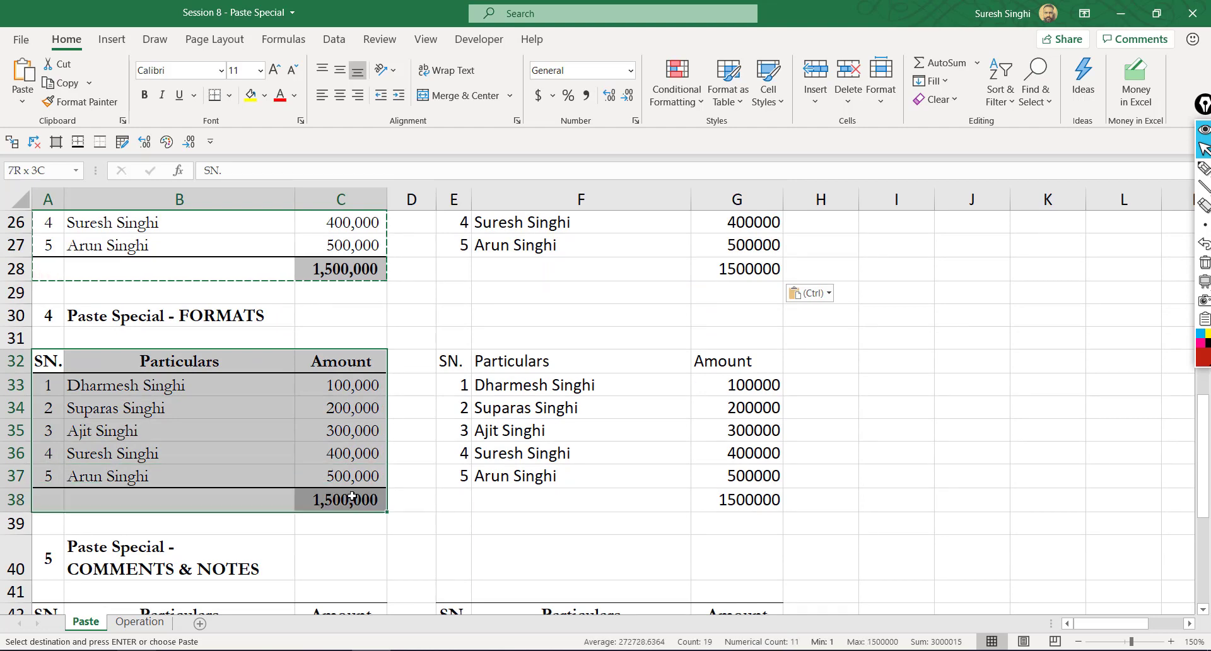
pyautogui.moveTo(452, 362); pyautogui.dragTo(719, 507)
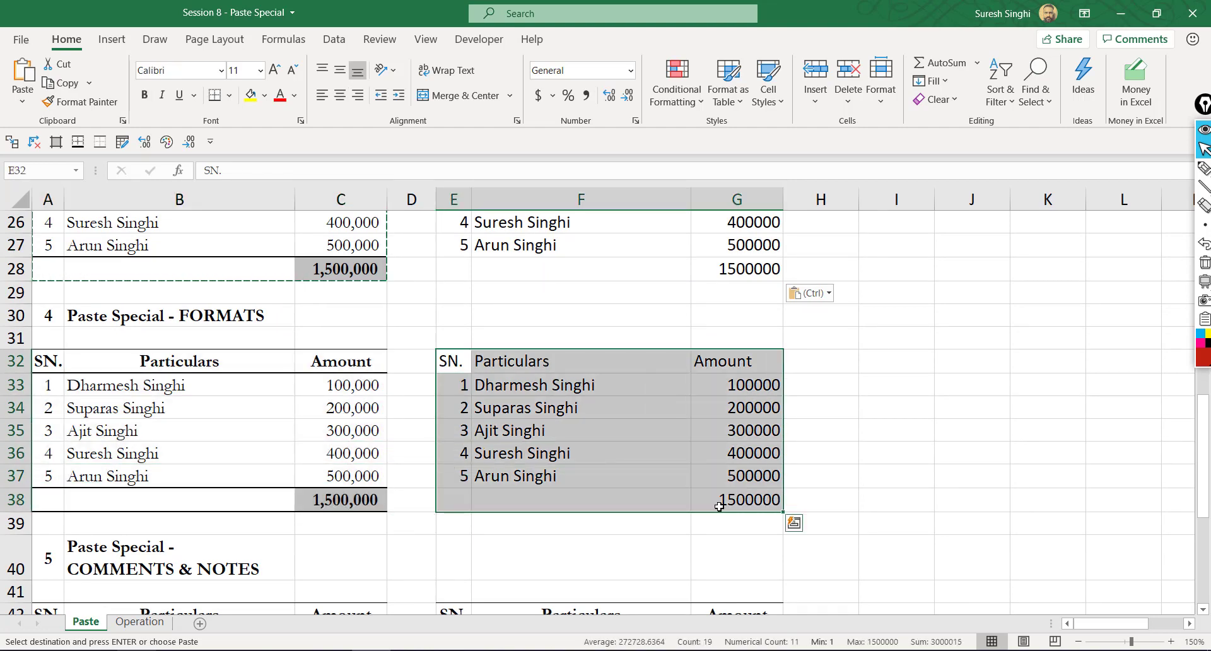
pyautogui.moveTo(50, 361); pyautogui.dragTo(314, 501)
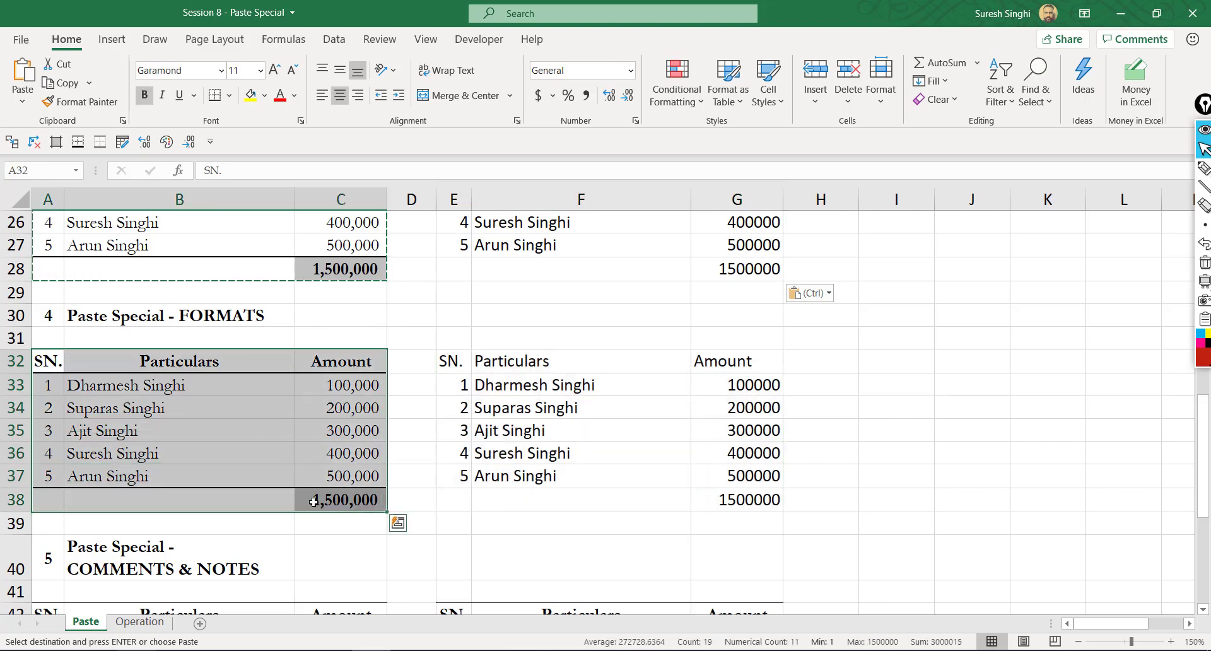
pyautogui.hotkey('ctrl', 'c')
# - Apply only the copied formats to the unformatted table starting at E32 with Paste Special, then check its amounts and total
pyautogui.click(458, 358)
pyautogui.press('alt')
pyautogui.press('e')
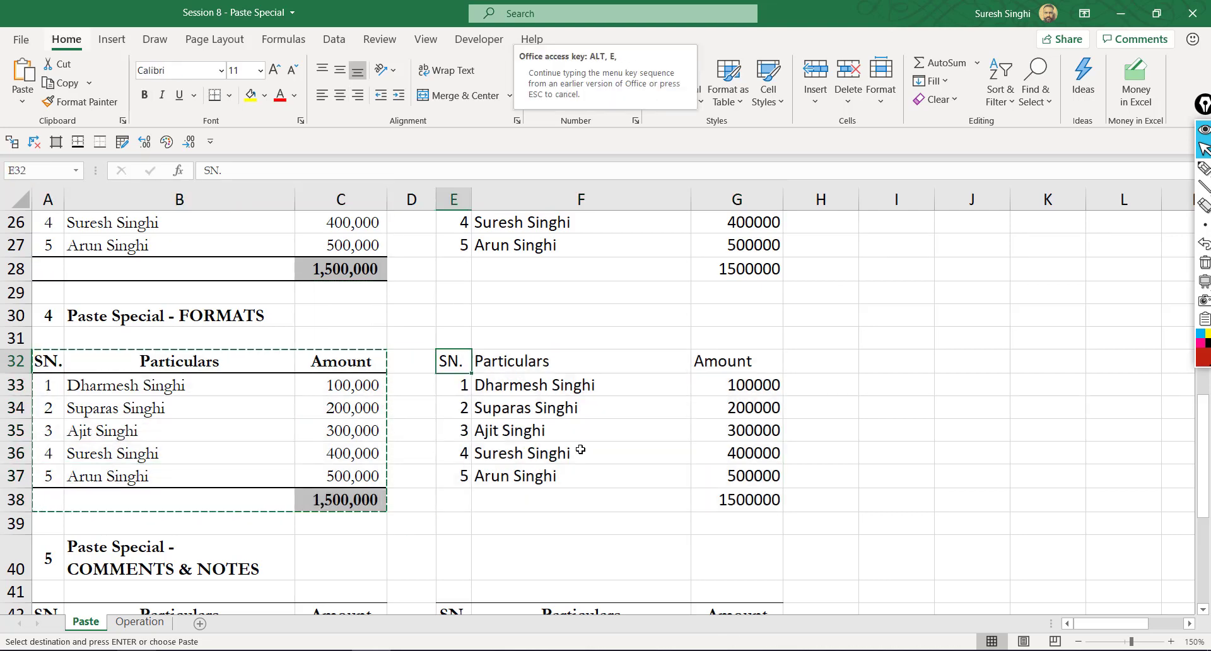
pyautogui.press('s')
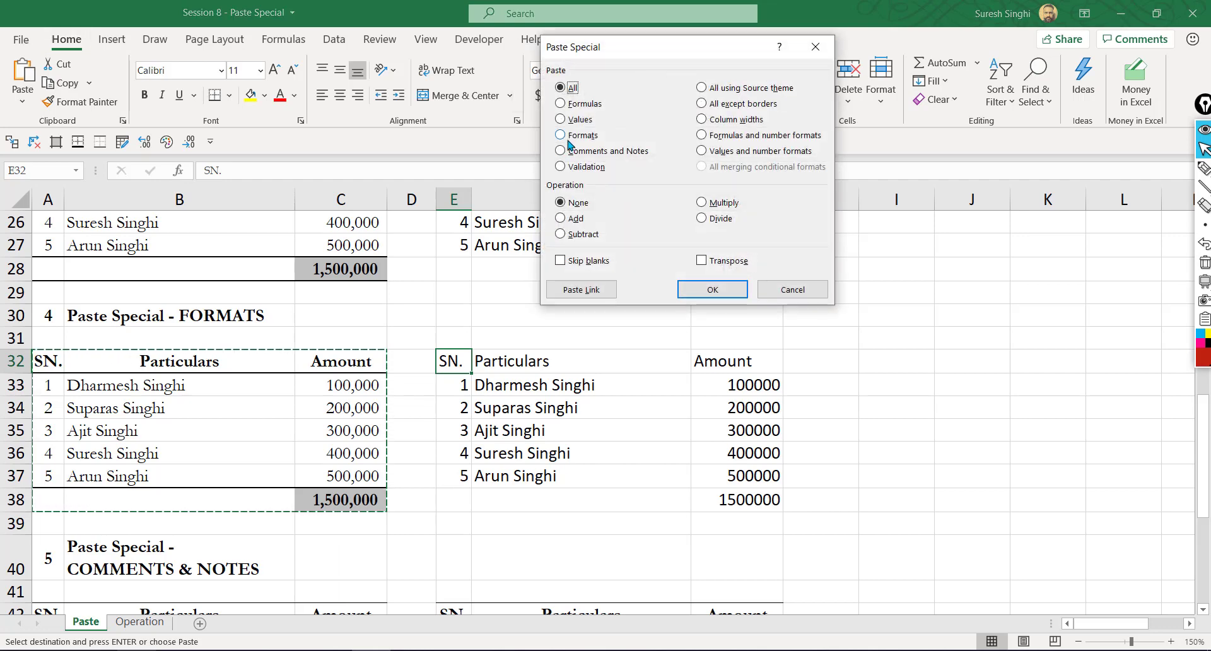
pyautogui.click(568, 137)
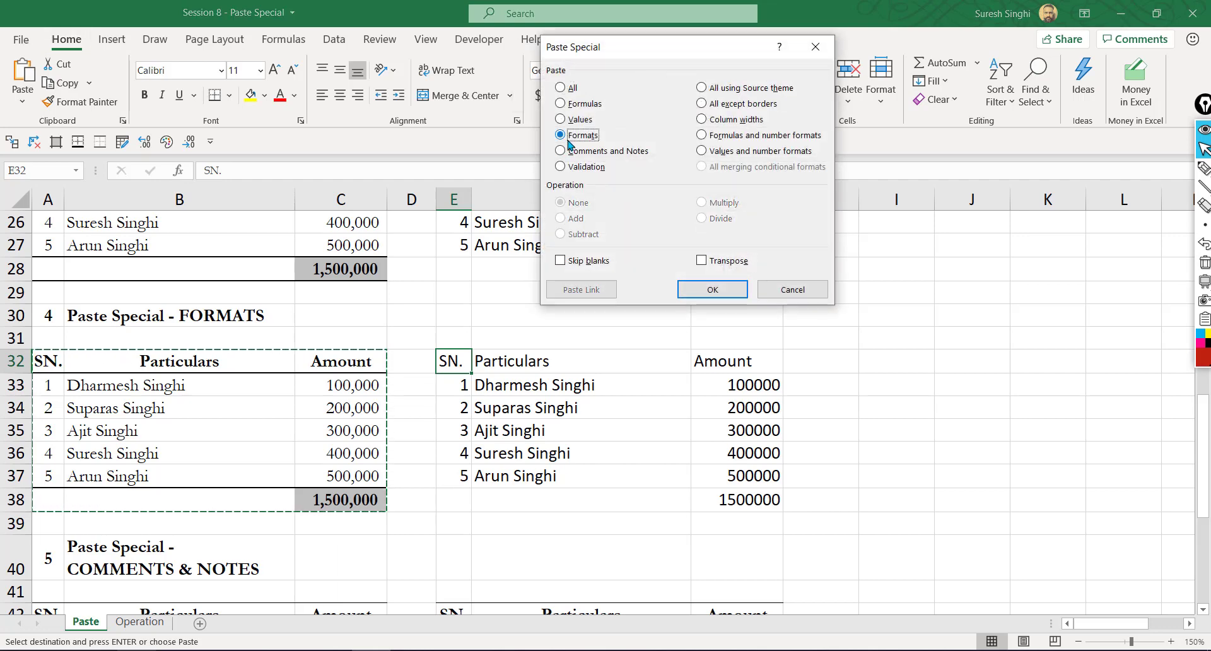
pyautogui.click(692, 289)
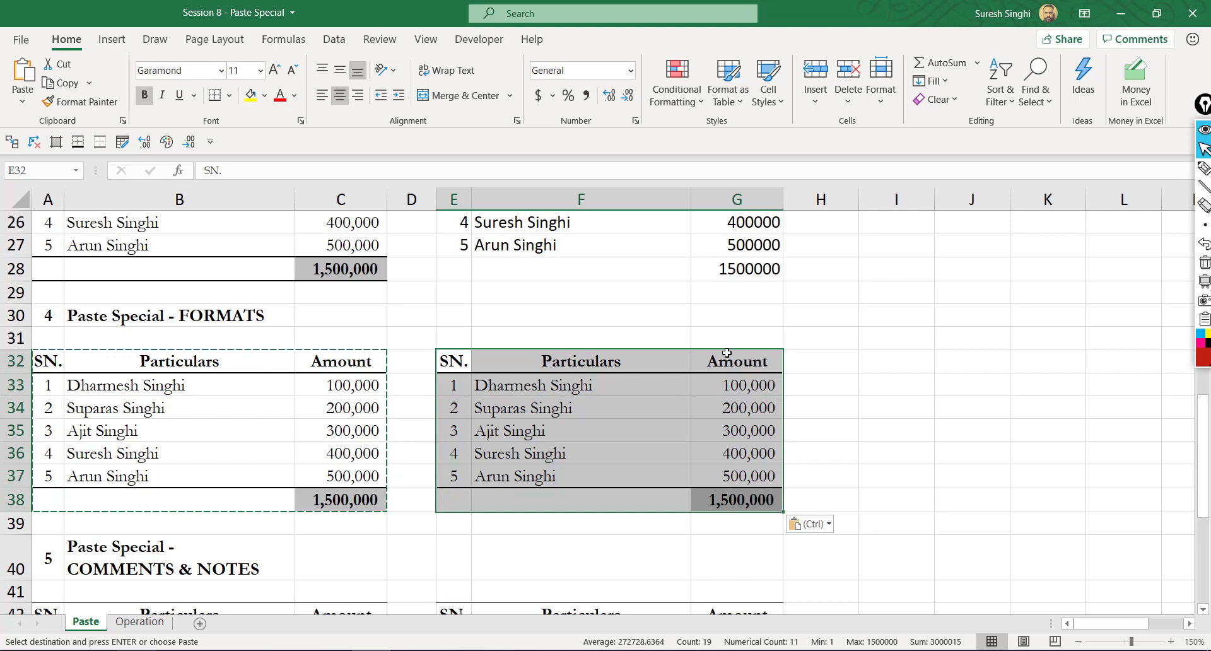
pyautogui.moveTo(727, 382); pyautogui.dragTo(728, 459)
pyautogui.click(739, 501)
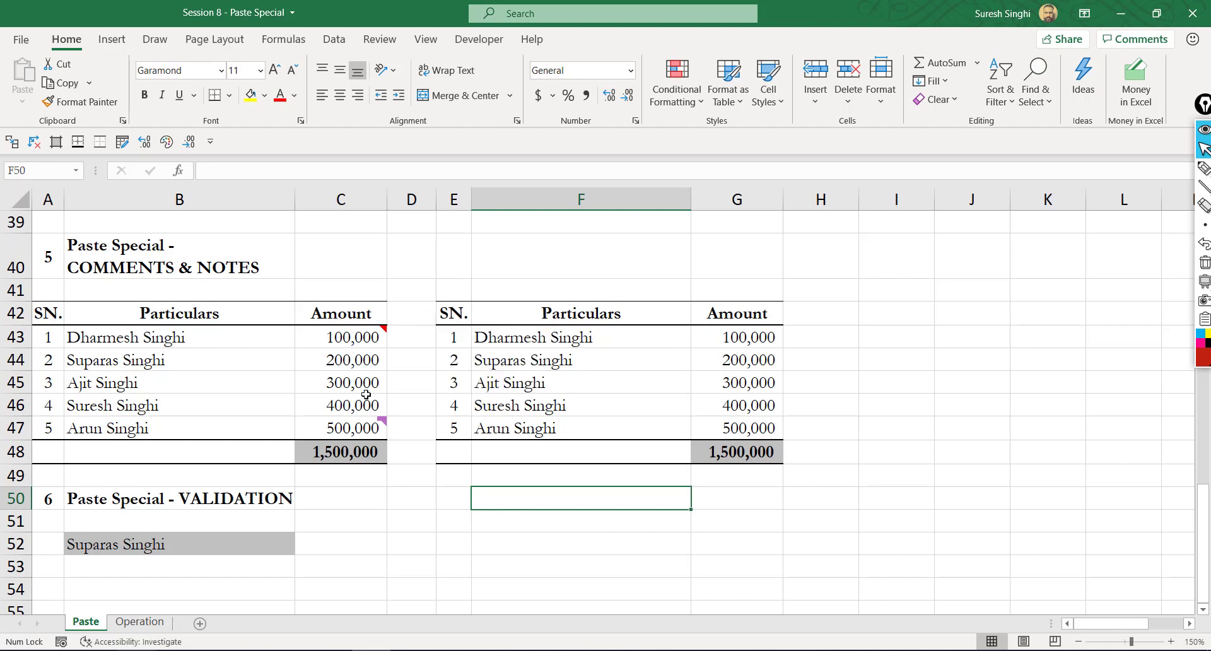
# - Copy C43 and paste only its note onto G43 using the Comments and Notes option of Paste Special
pyautogui.moveTo(346, 432)
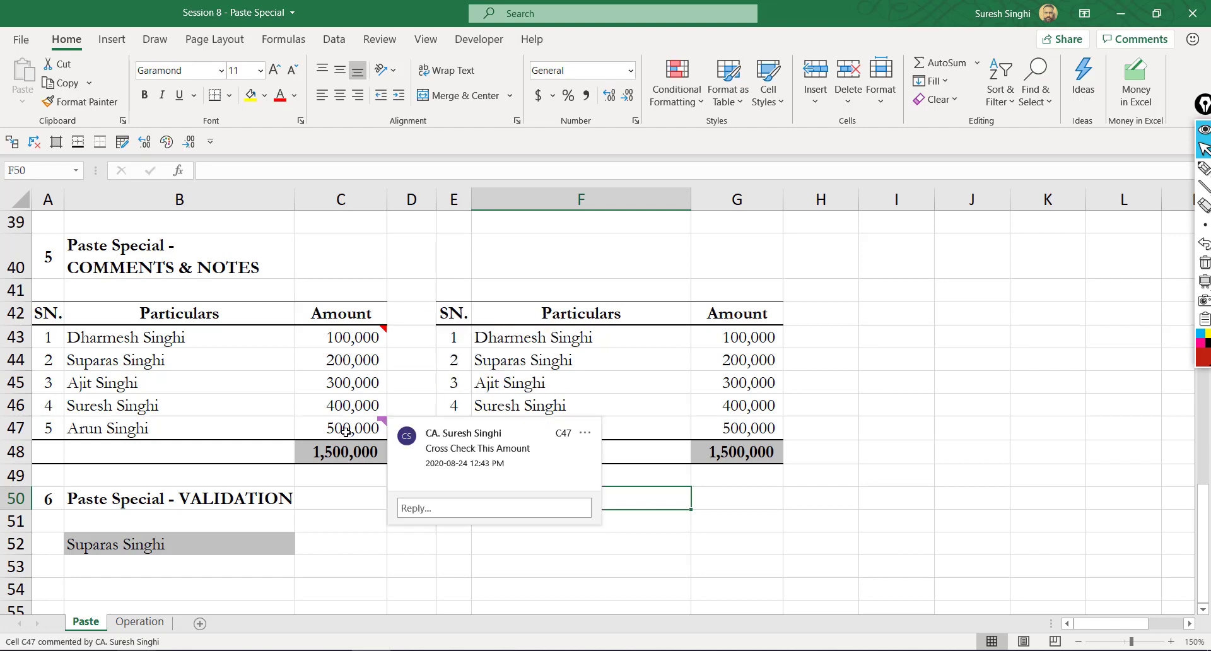
pyautogui.click(358, 337)
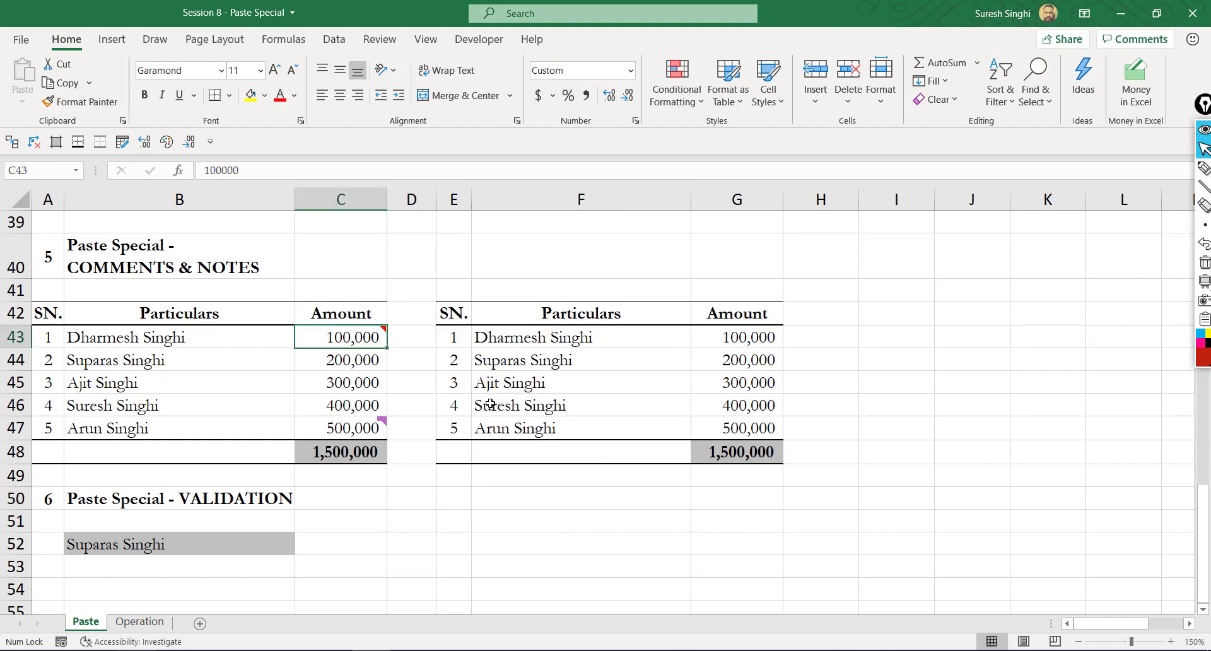
pyautogui.hotkey('ctrl', 'c')
pyautogui.click(716, 341)
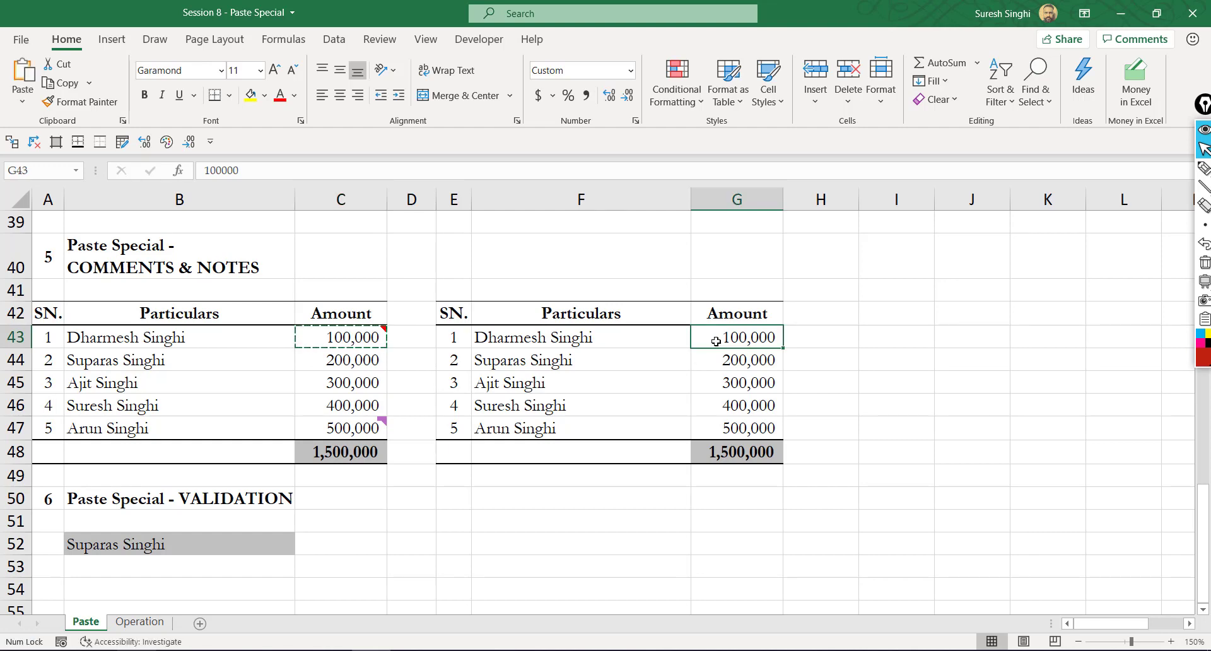
pyautogui.hotkey('ctrl', 'alt', 'v')
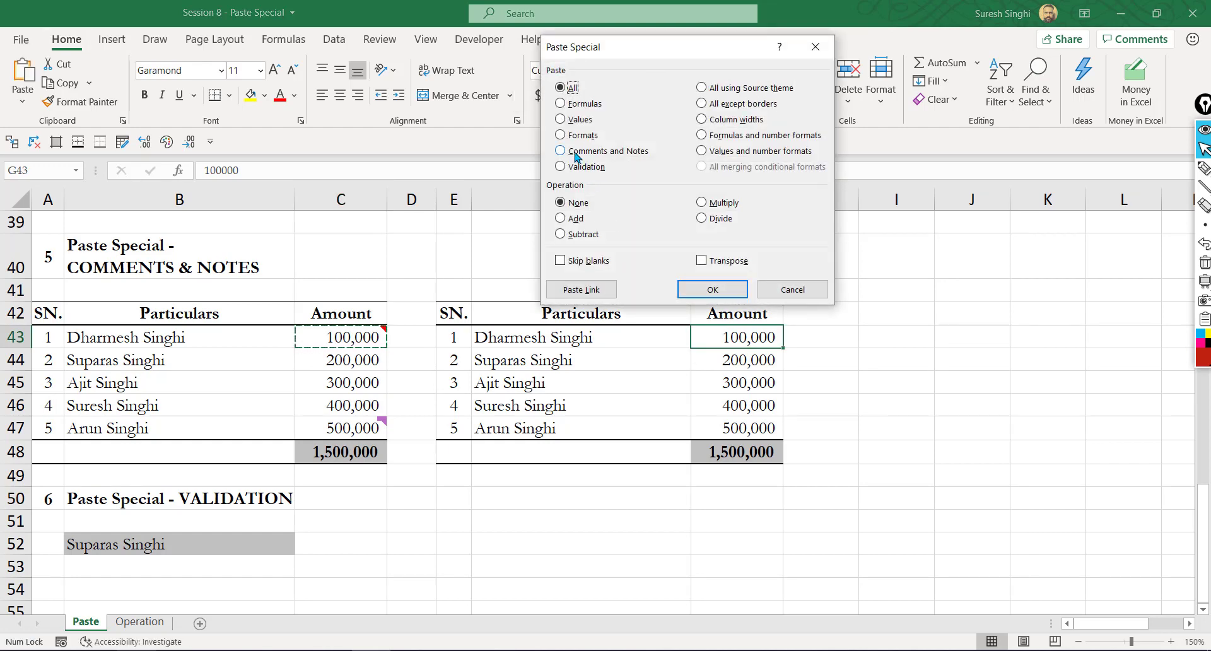
pyautogui.click(575, 154)
pyautogui.click(712, 290)
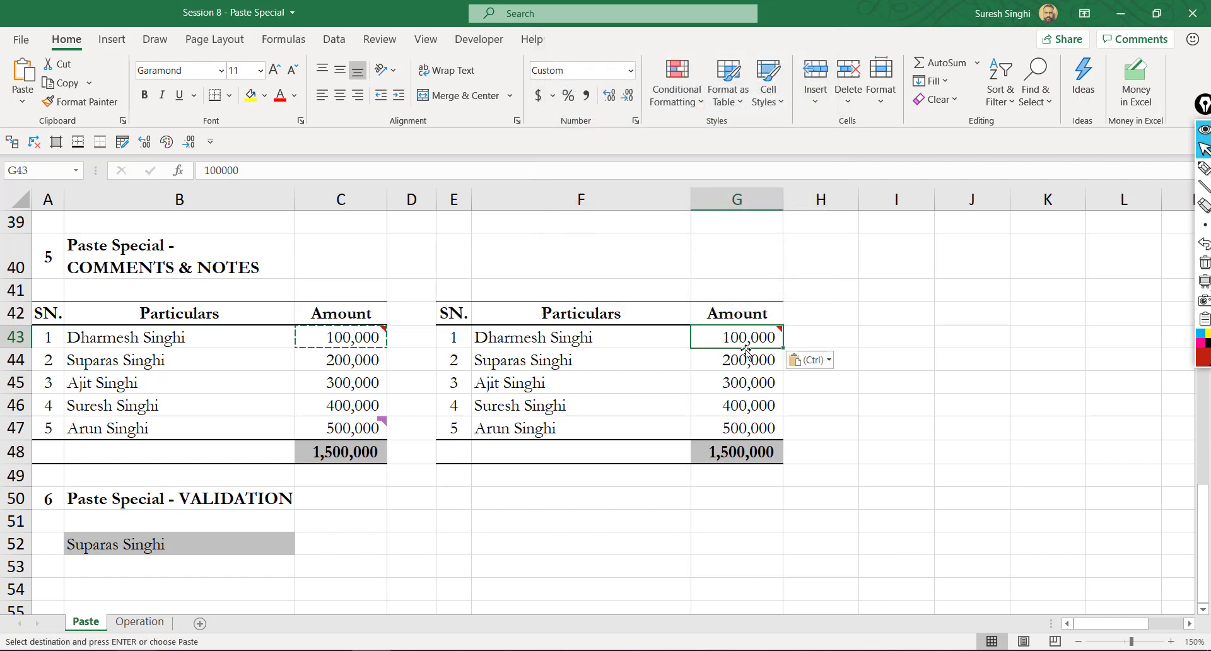
# - Copy C47 and paste only its comment onto G47 using the Comments and Notes option of Paste Special
pyautogui.click(358, 430)
pyautogui.hotkey('ctrl', 'c')
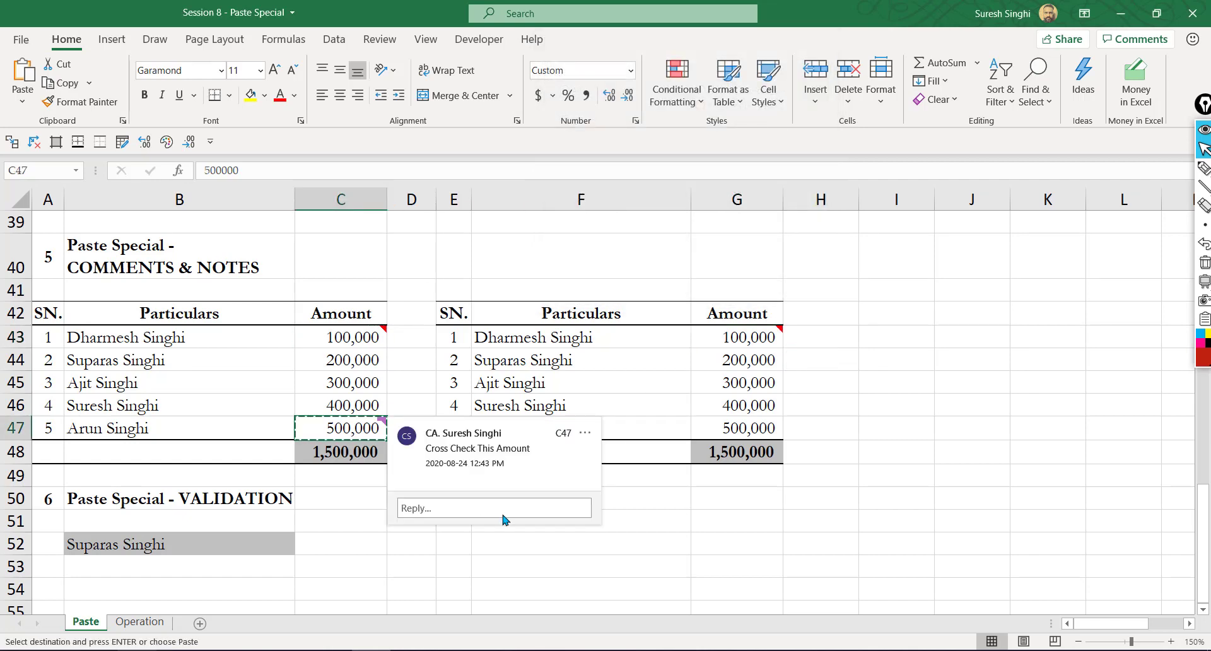
pyautogui.click(762, 427)
pyautogui.hotkey('ctrl', 'alt', 'v')
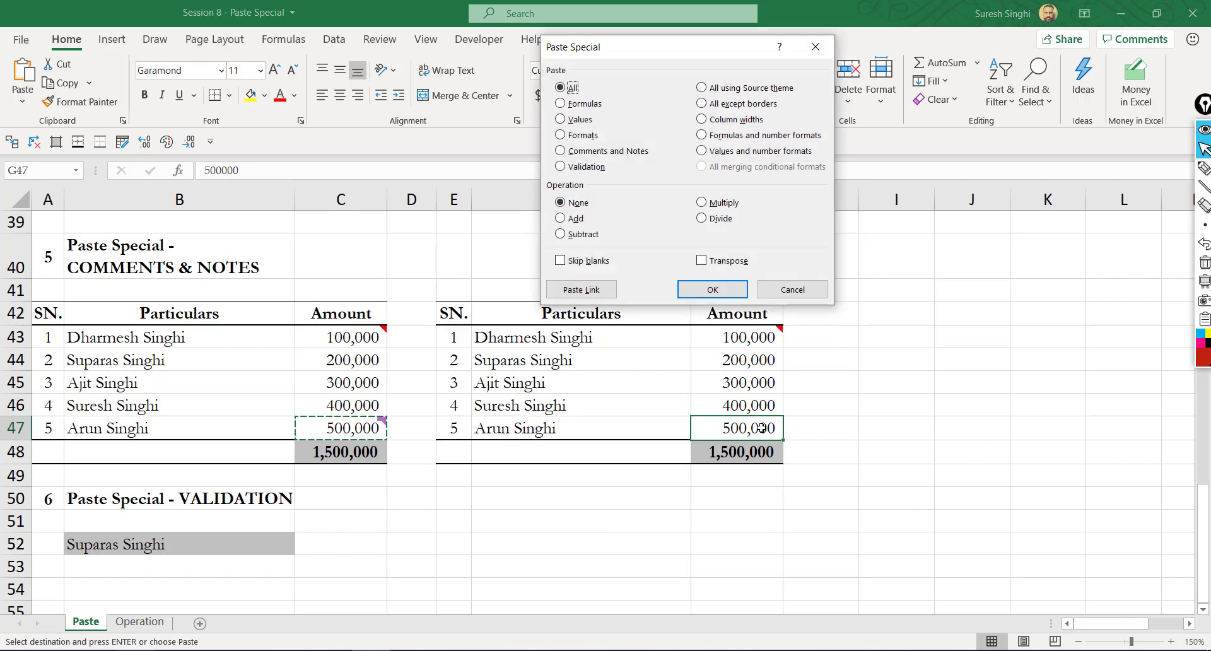
pyautogui.click(631, 154)
pyautogui.click(713, 290)
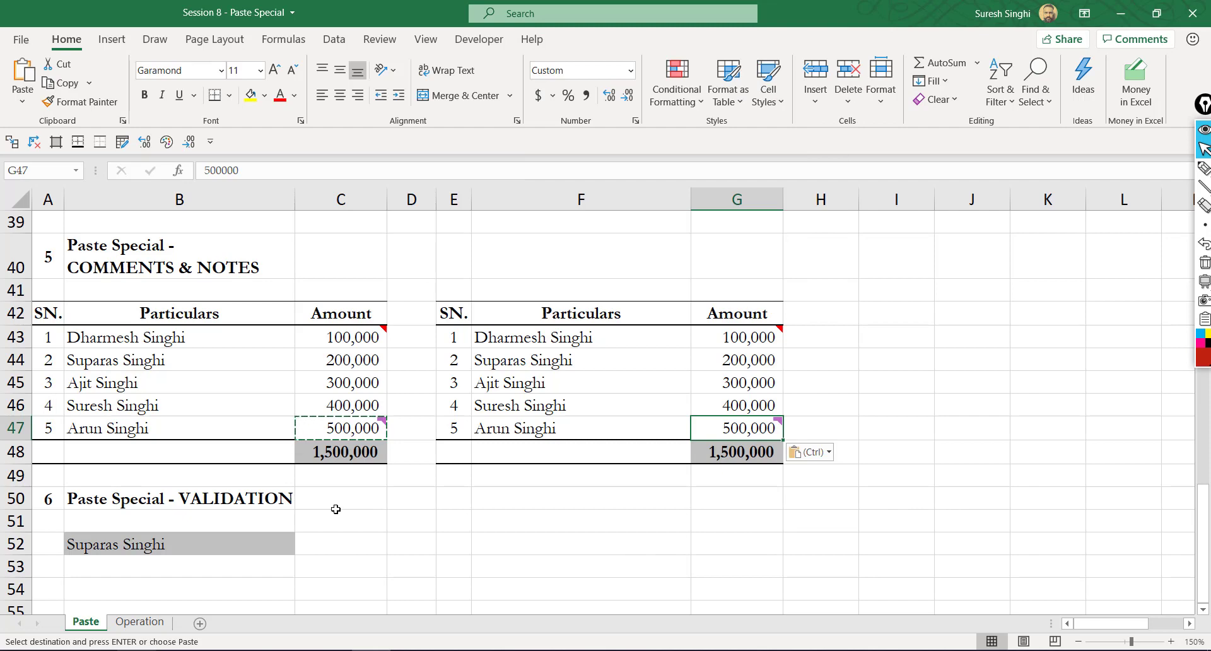
# - Inspect the drop-down list of cell B52 under Paste Special - VALIDATION, then copy that cell
pyautogui.scroll(-2, 333, 508)
pyautogui.click(227, 312)
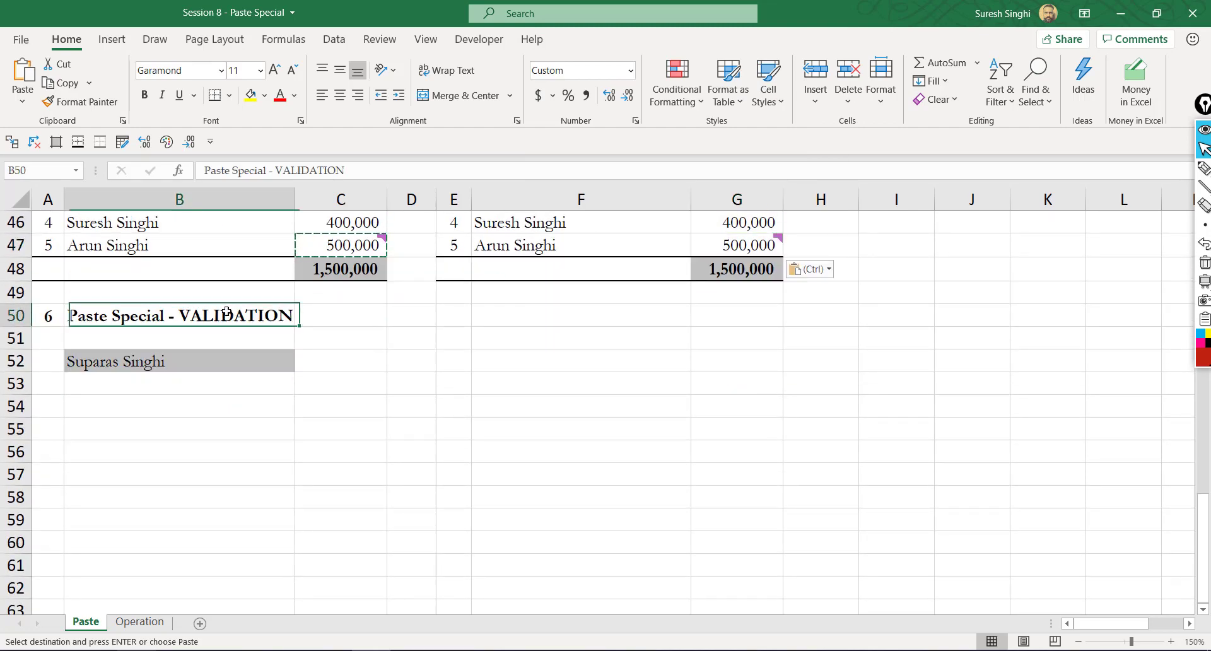
pyautogui.click(253, 368)
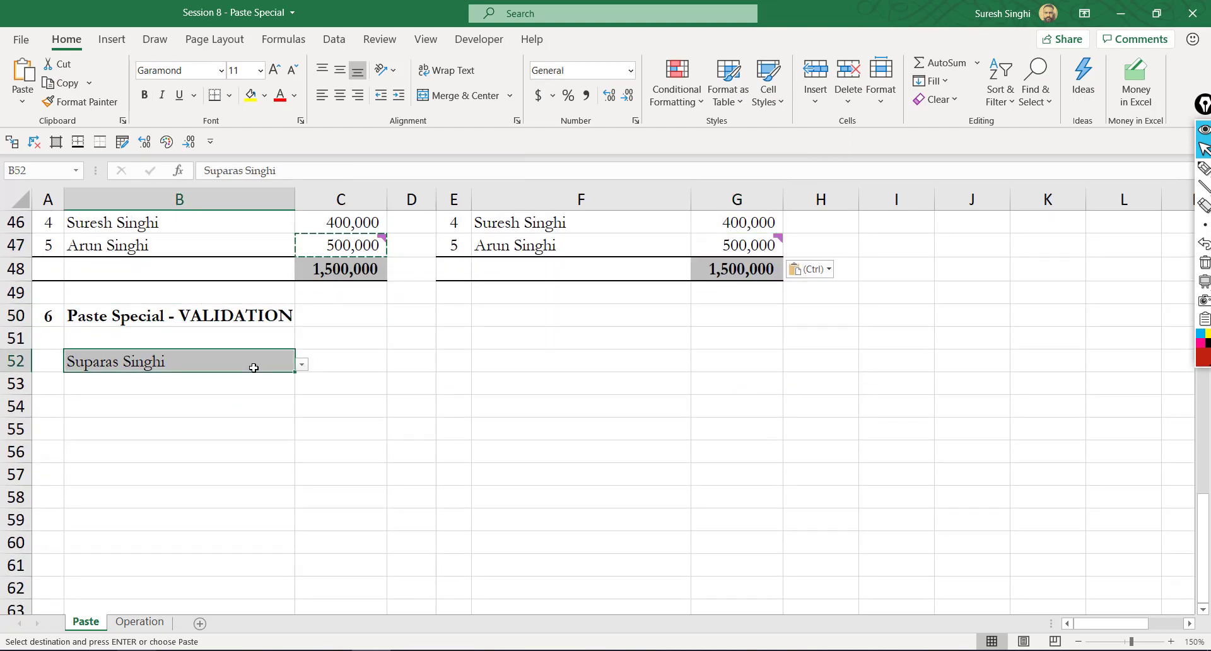
pyautogui.click(302, 365)
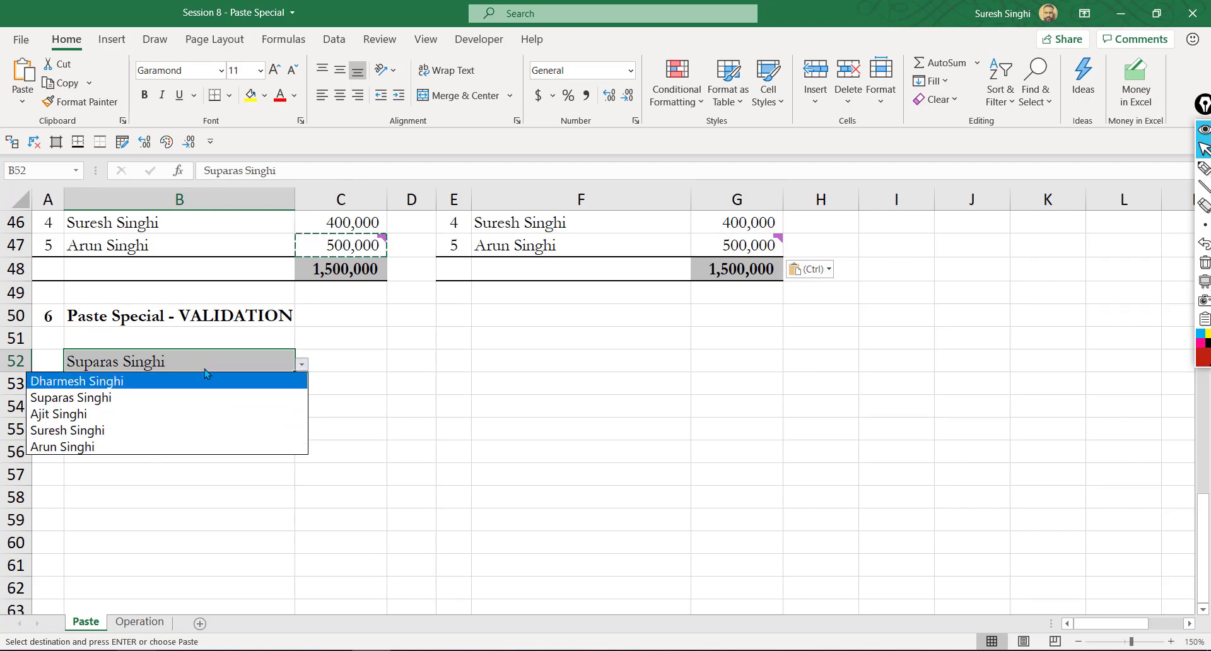
pyautogui.click(190, 363)
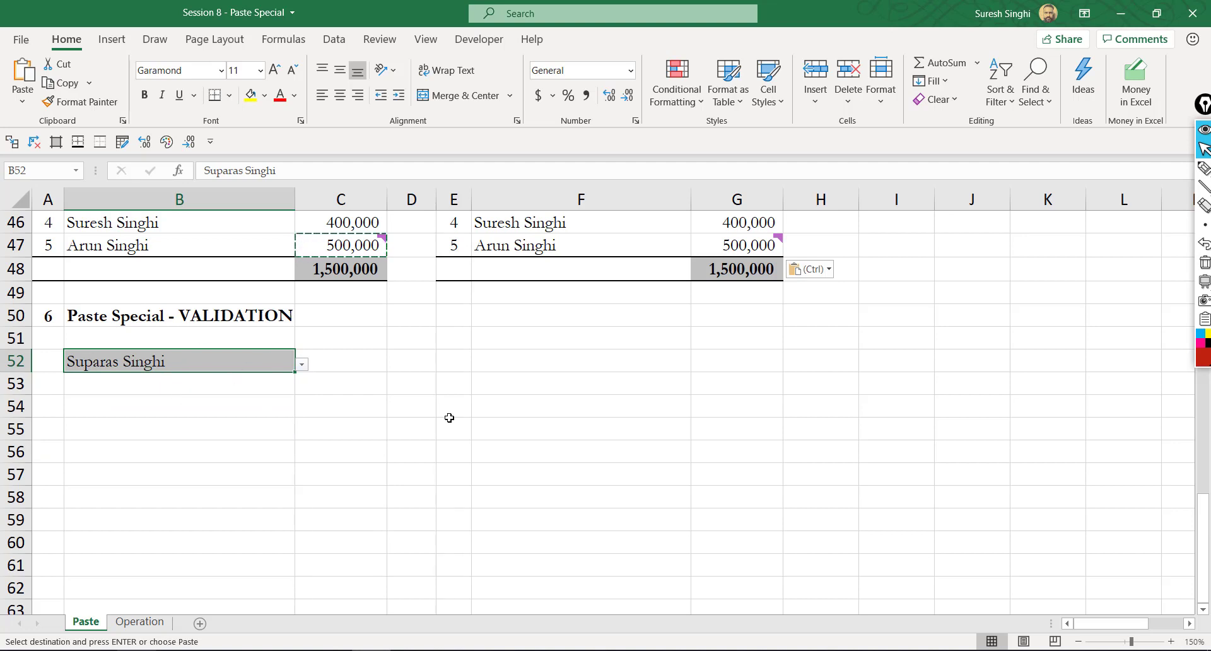
pyautogui.hotkey('ctrl', 'c')
# - Paste the copied validation cell normally into F52 and check its drop-down list
pyautogui.click(486, 359)
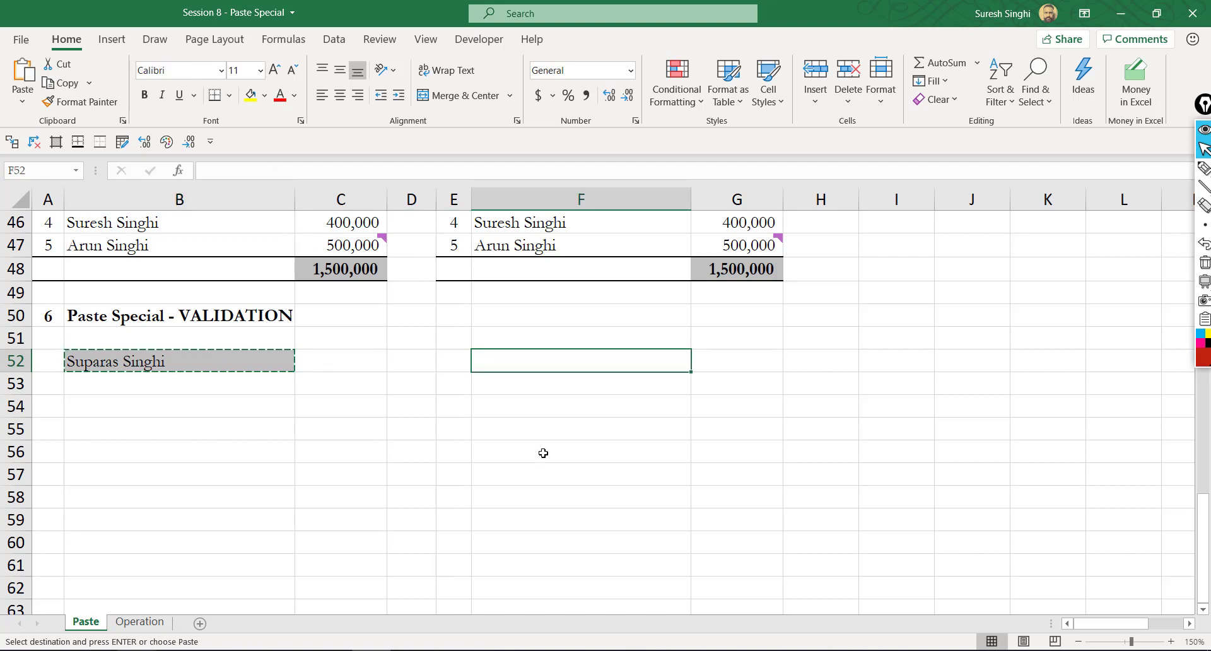
pyautogui.hotkey('ctrl', 'v')
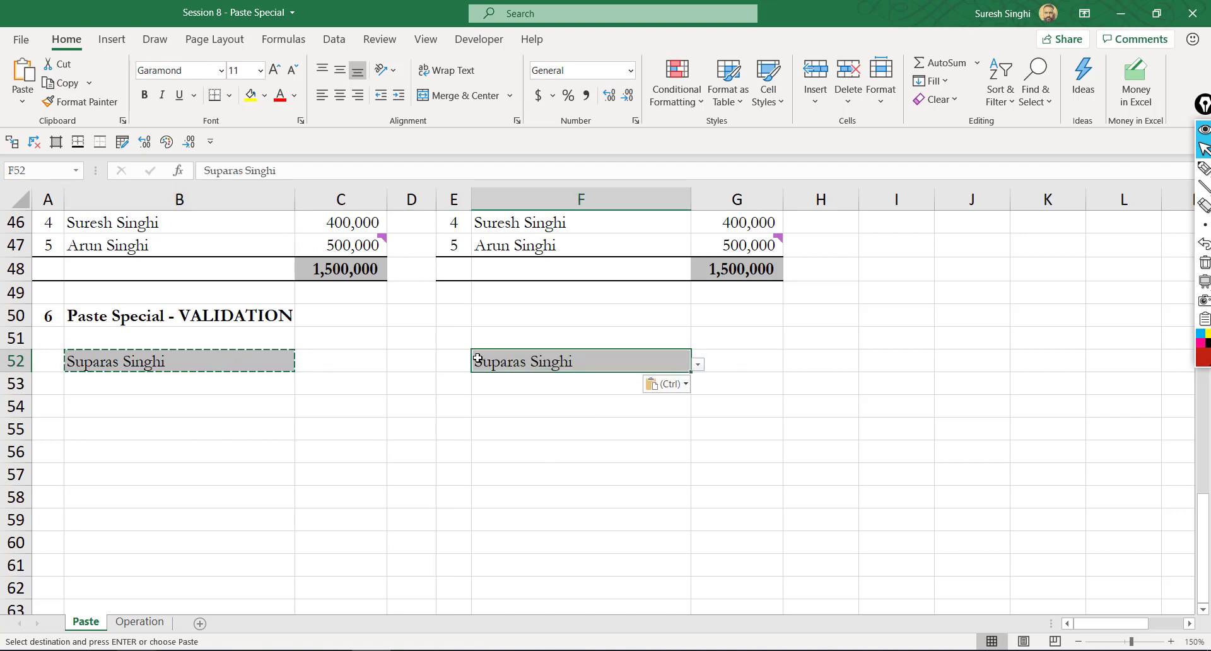
pyautogui.click(699, 366)
pyautogui.click(698, 366)
pyautogui.click(275, 367)
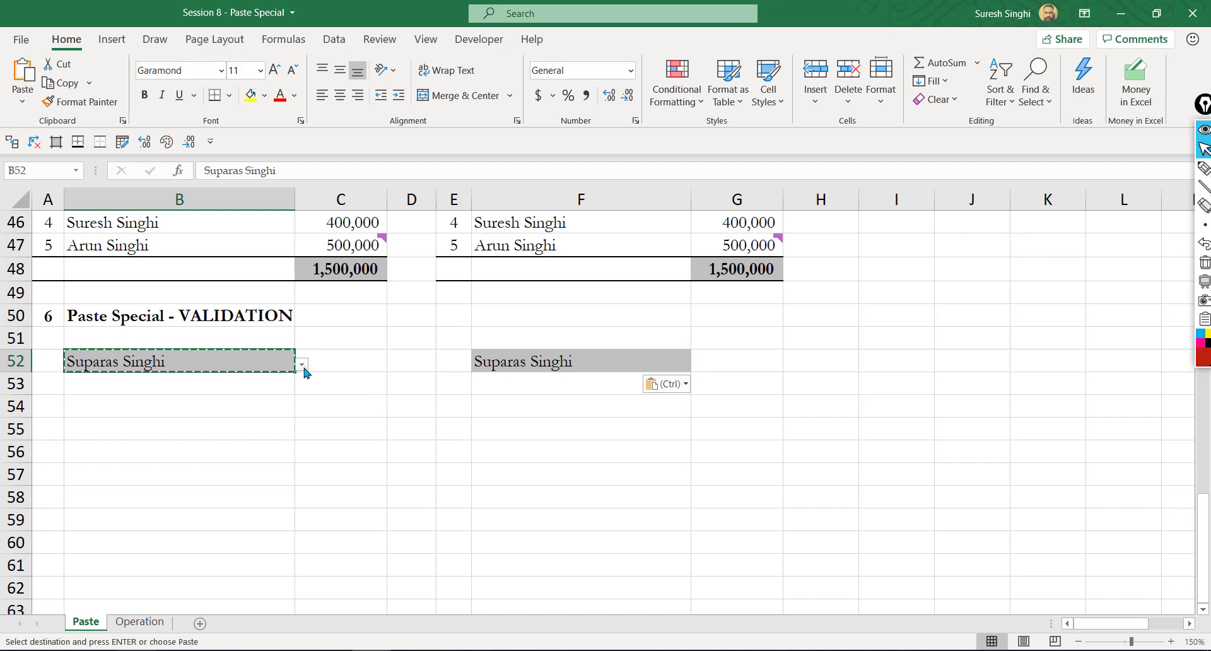
# - Paste only the validation of the copied cell into F54 with Paste Special and check its drop-down list
pyautogui.click(511, 411)
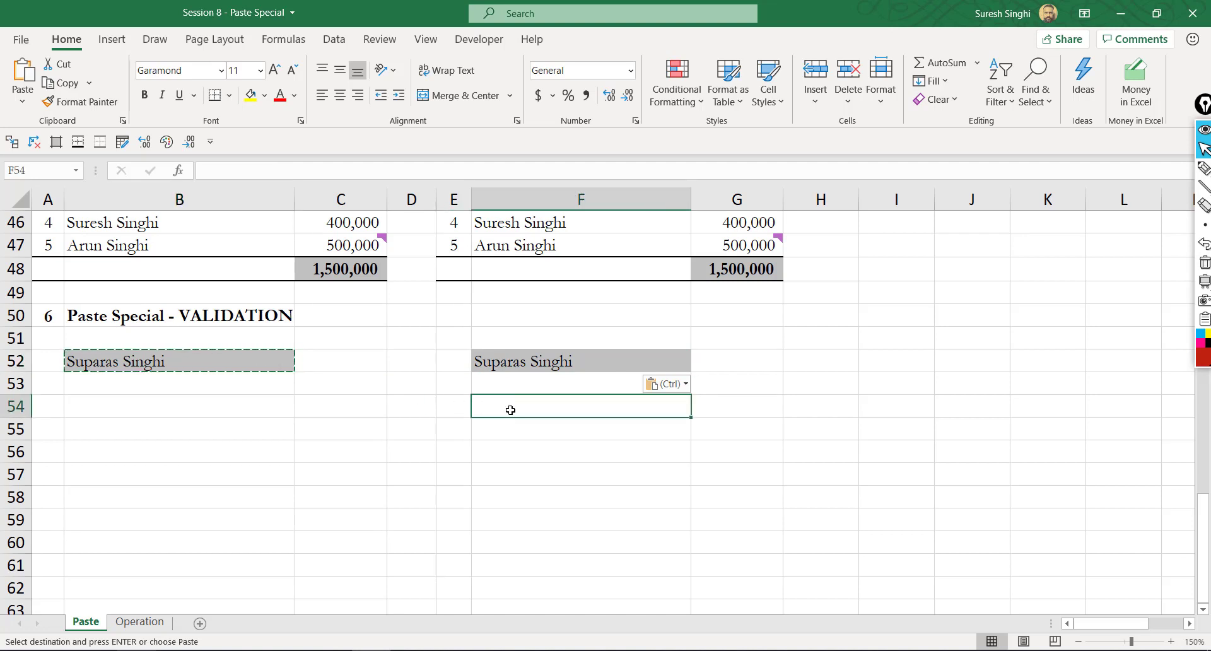
pyautogui.hotkey('ctrl', 'alt', 'v')
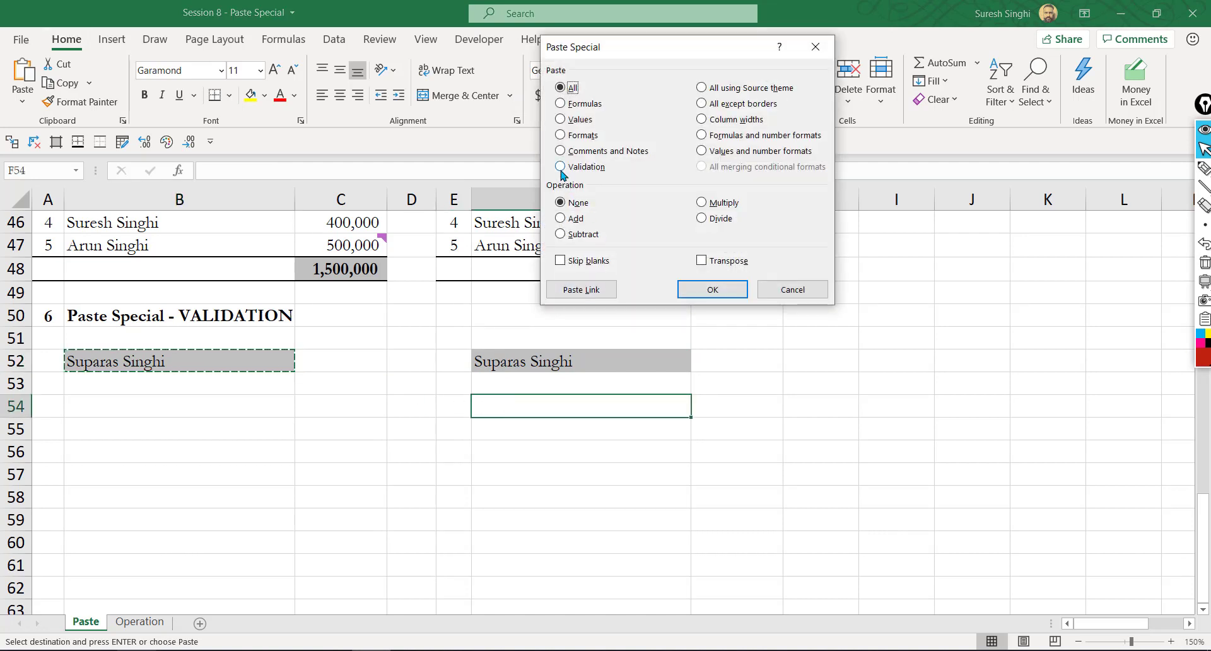
pyautogui.click(561, 168)
pyautogui.click(722, 288)
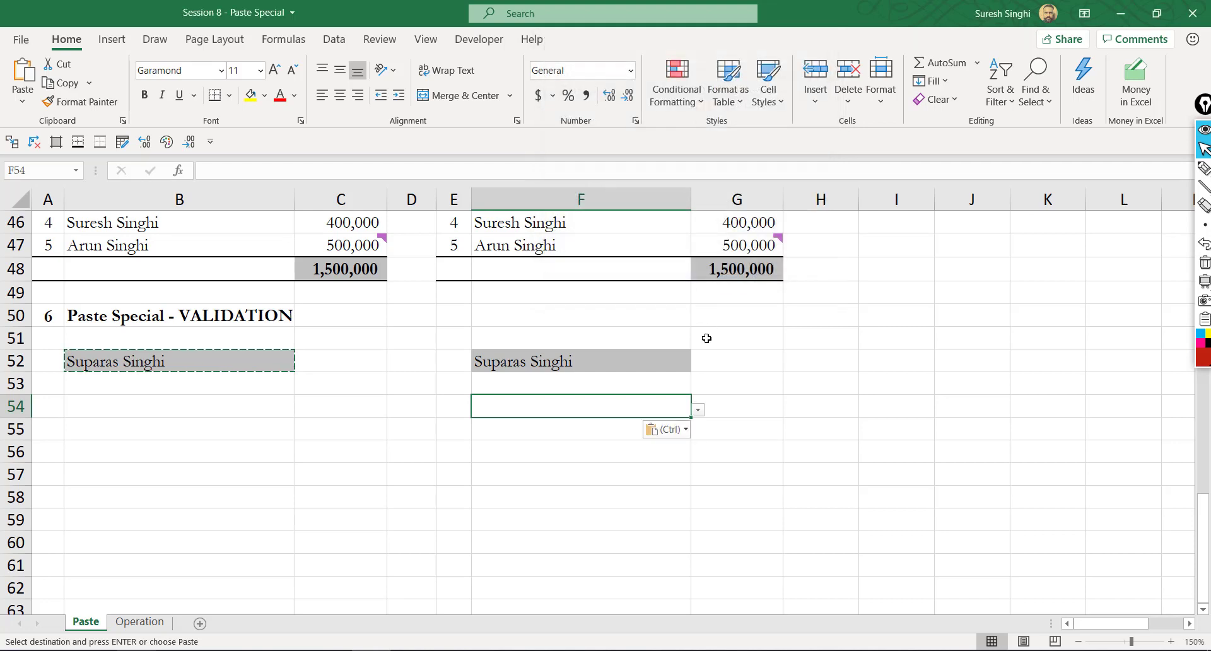
pyautogui.click(699, 411)
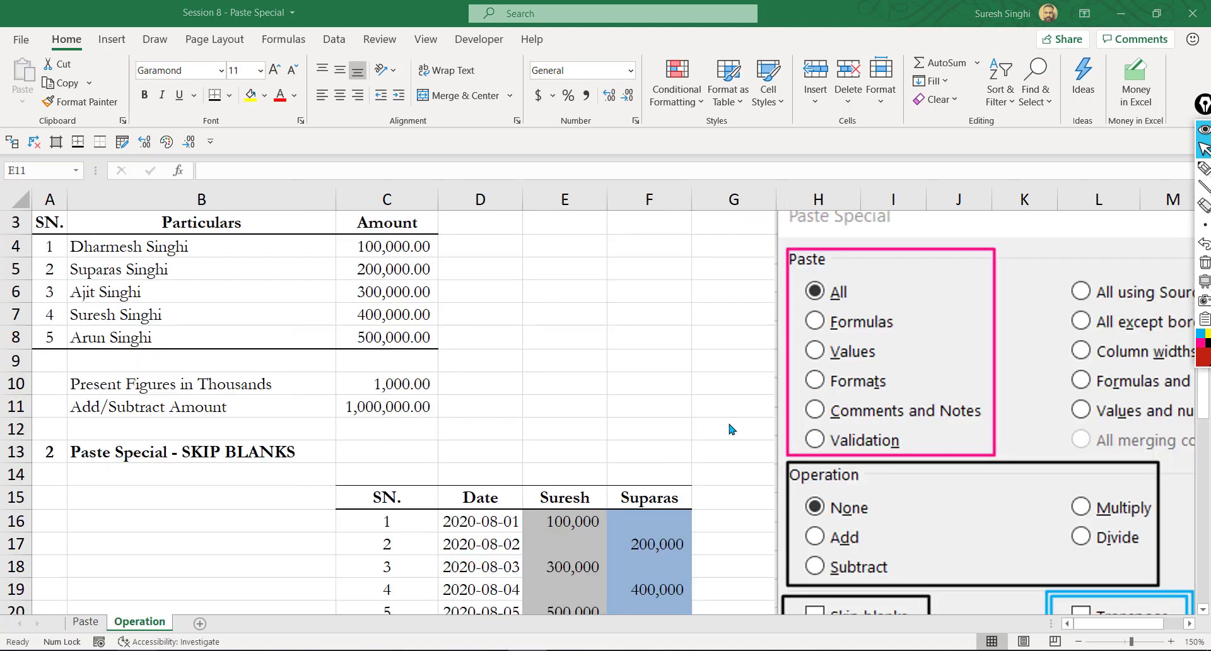
# - On the Operation sheet, copy the Present Figures in Thousands value in C10
pyautogui.scroll(1, 585, 367)
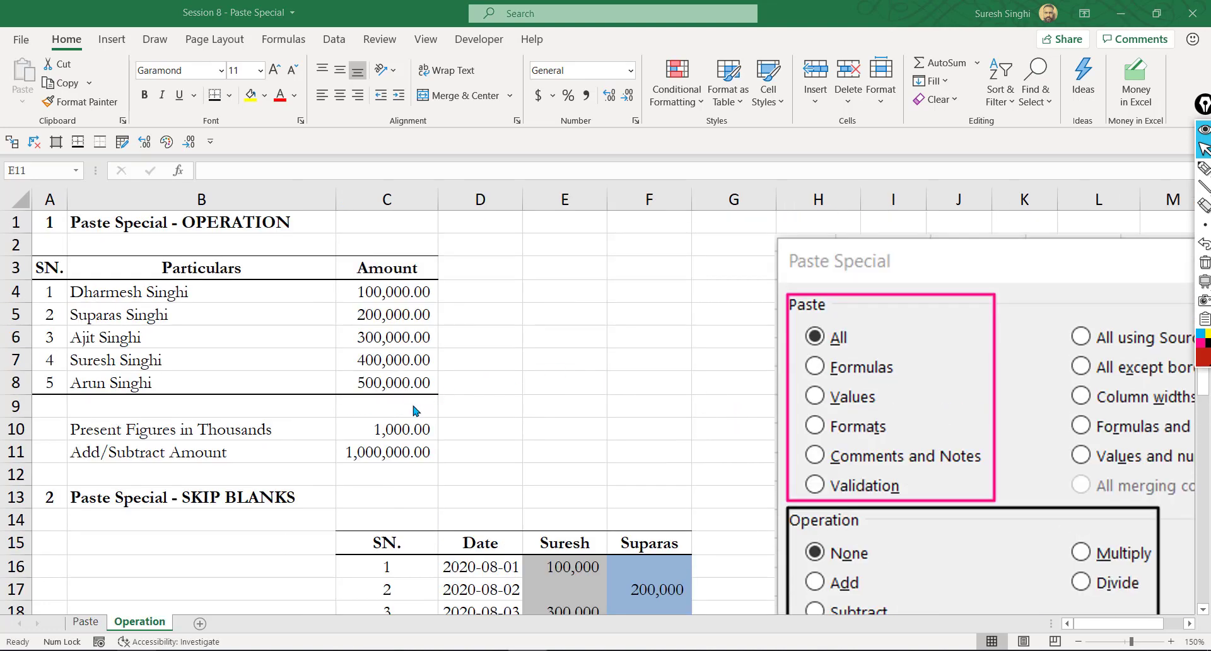
pyautogui.click(378, 433)
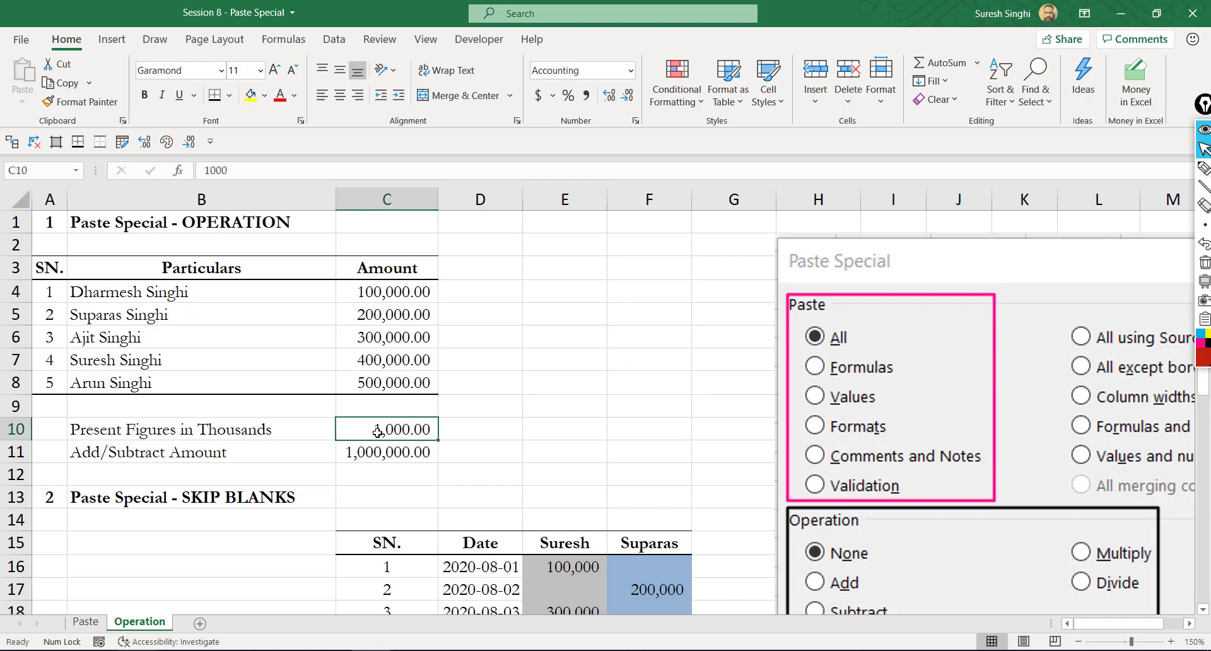
pyautogui.scroll(-1, 883, 552)
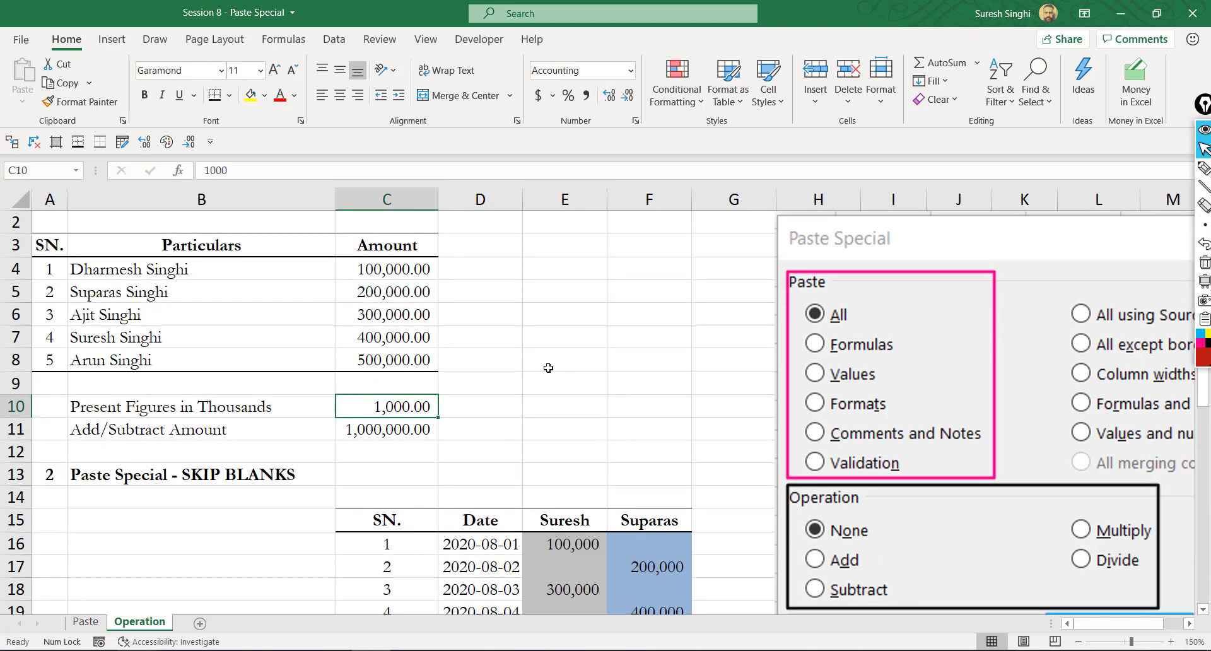
pyautogui.scroll(1, 548, 368)
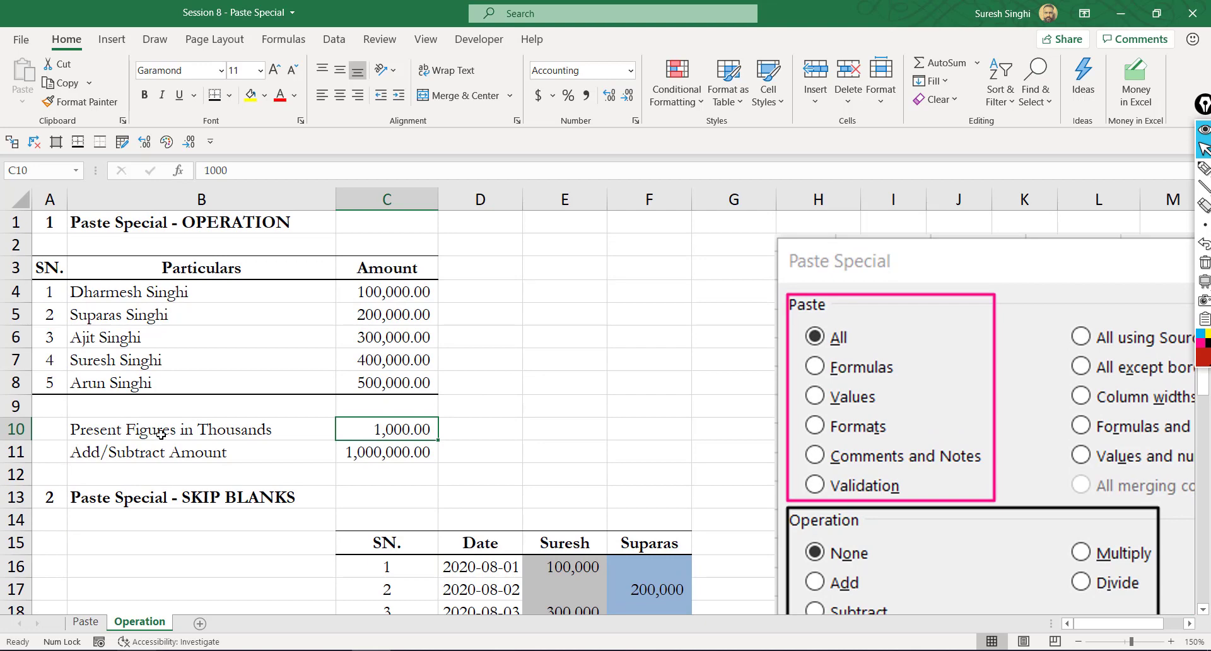
pyautogui.hotkey('ctrl', 'c')
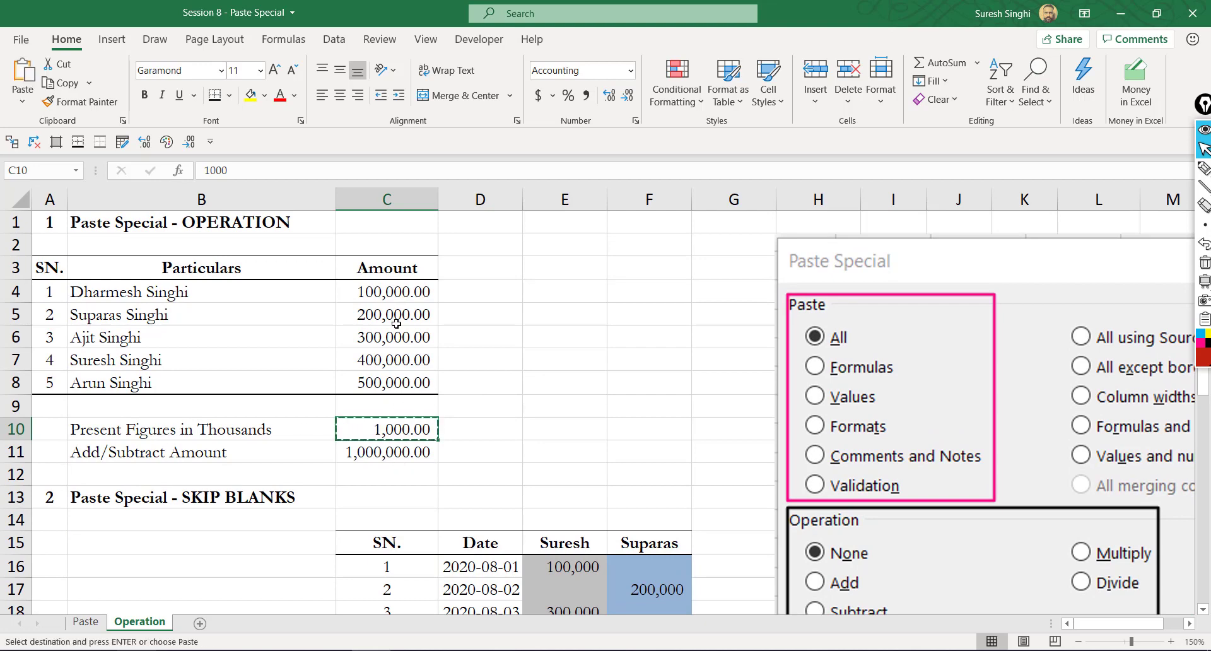
# - Divide the amounts in C4:C8 by the copied value using the Divide operation of Paste Special
pyautogui.moveTo(381, 294); pyautogui.dragTo(387, 386)
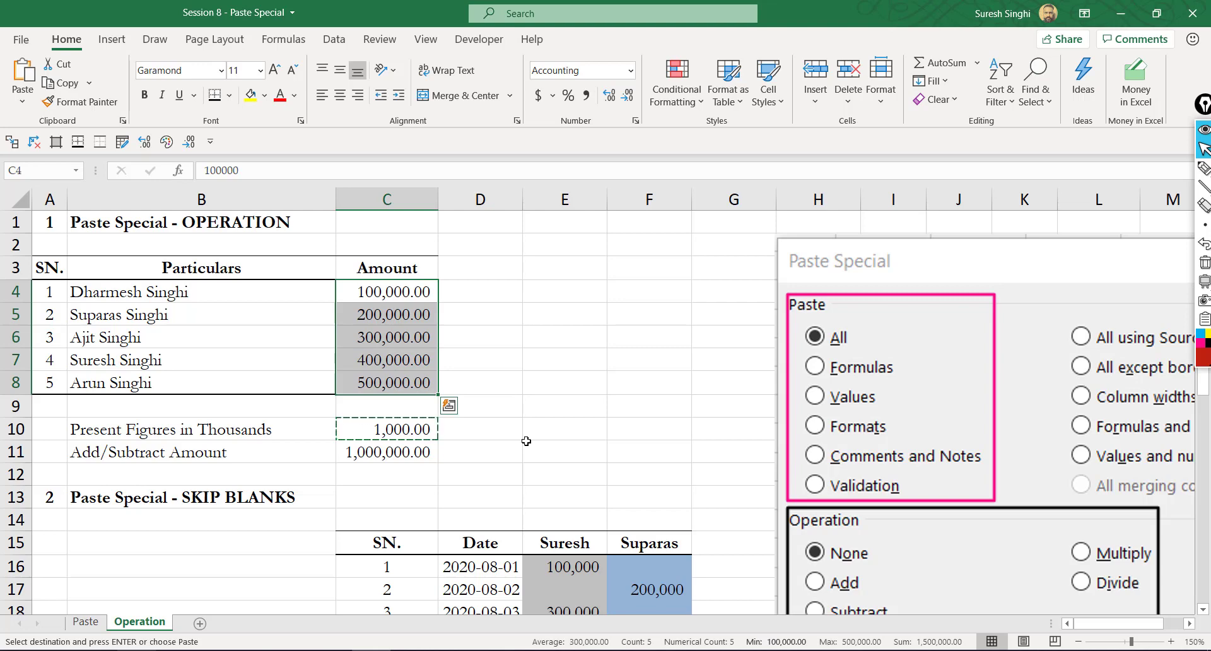
pyautogui.hotkey('alt', 'e')
pyautogui.press('s')
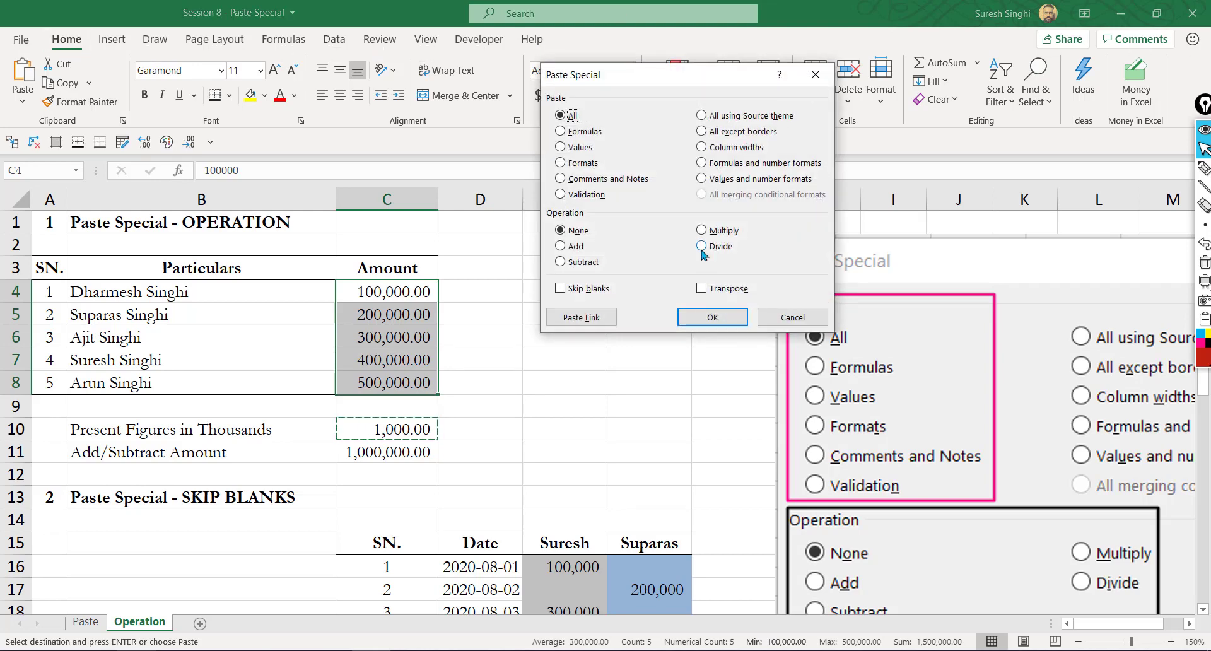
pyautogui.click(703, 247)
pyautogui.click(712, 317)
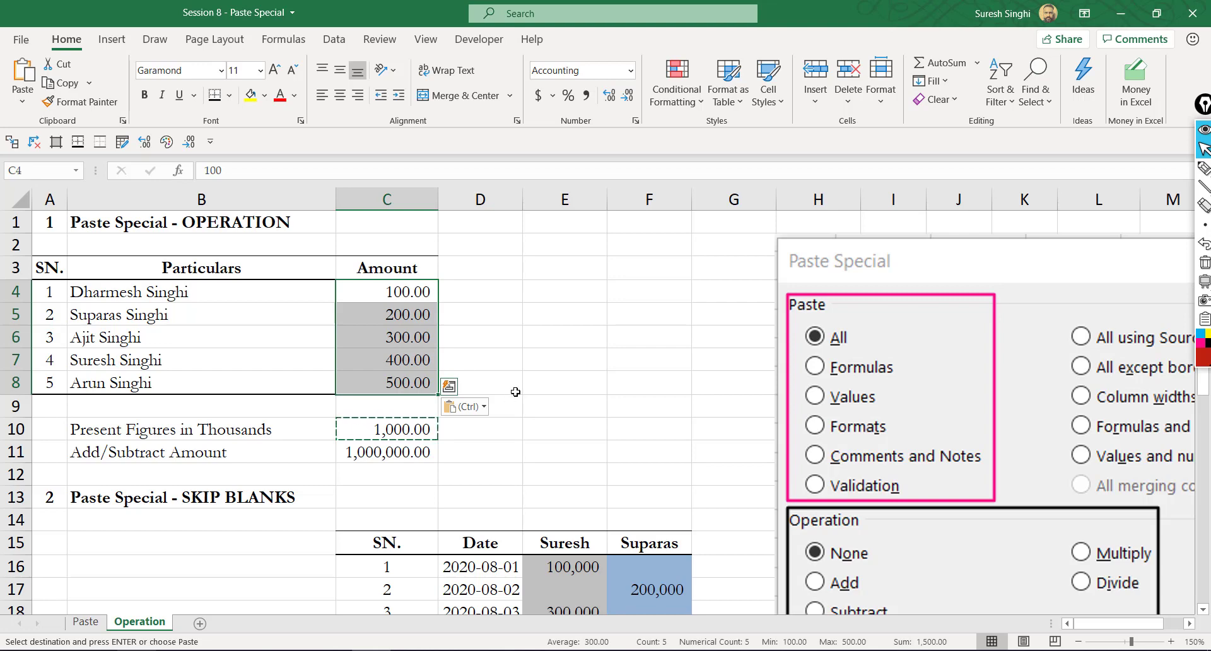
# - Multiply the amounts in C4:C8 by the copied value using the Multiply operation of Paste Special
pyautogui.hotkey('ctrl', 'alt', 'v')
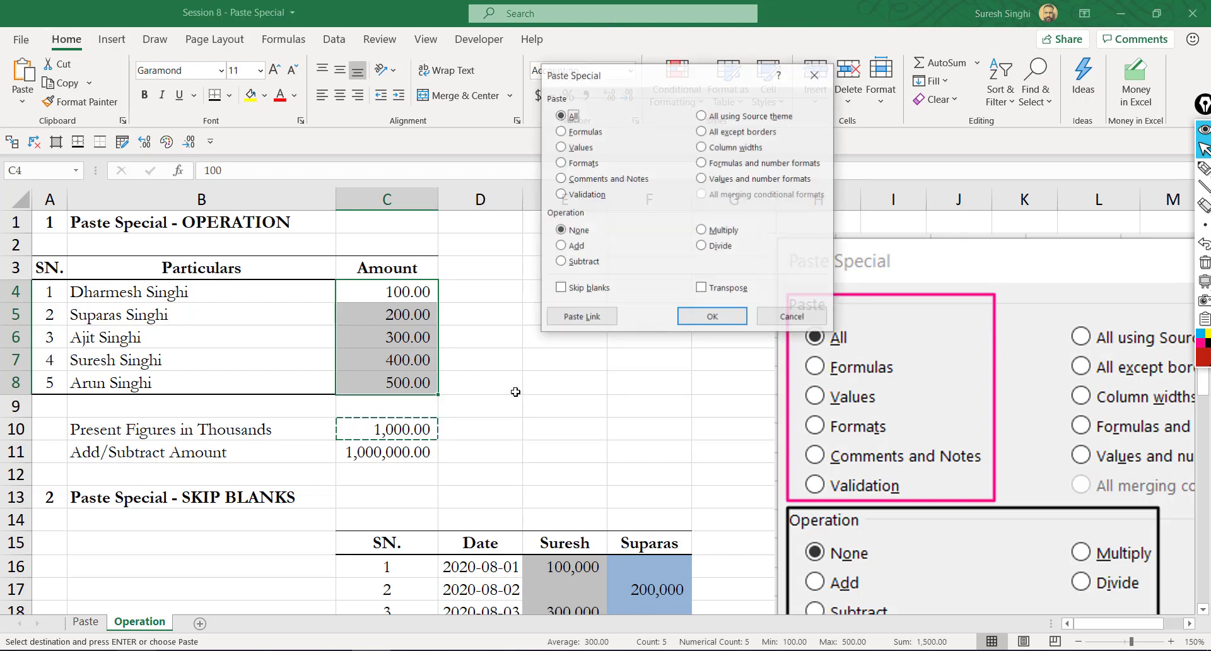
pyautogui.click(709, 232)
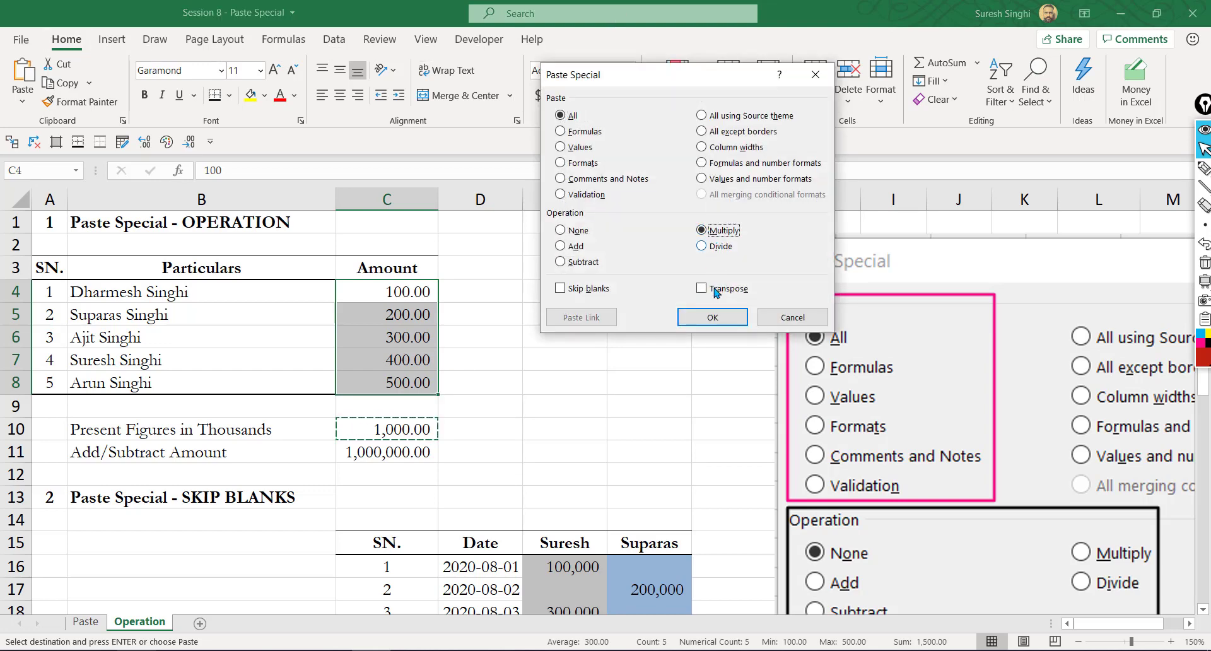
pyautogui.click(712, 317)
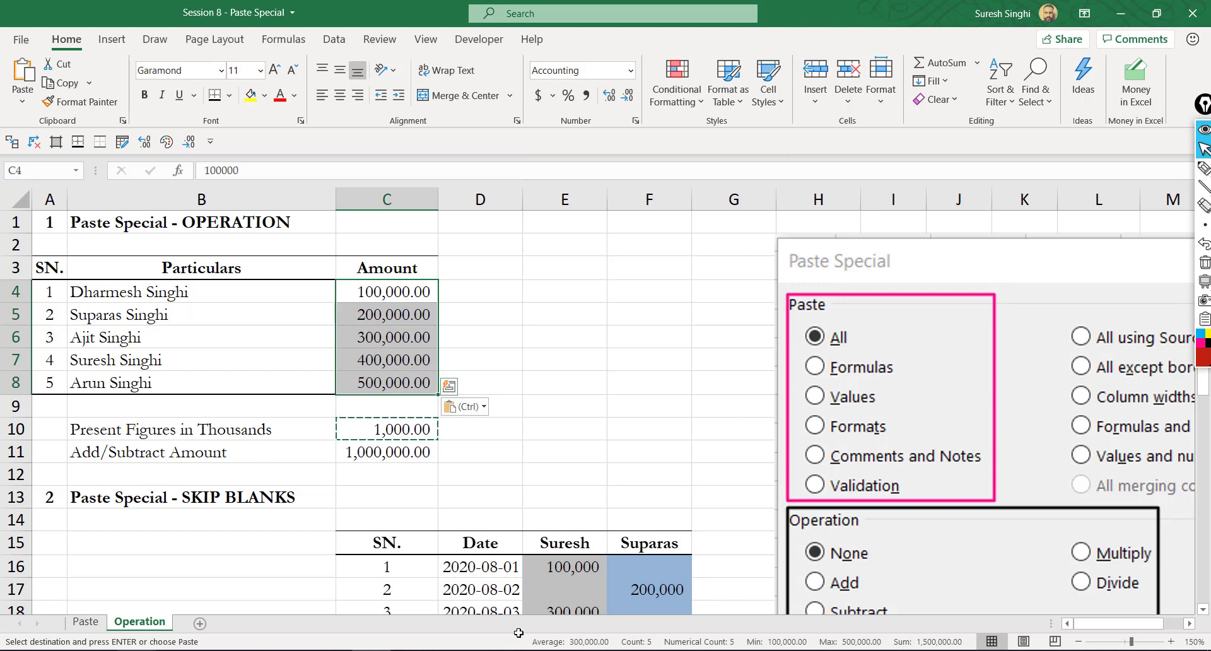
pyautogui.click(387, 314)
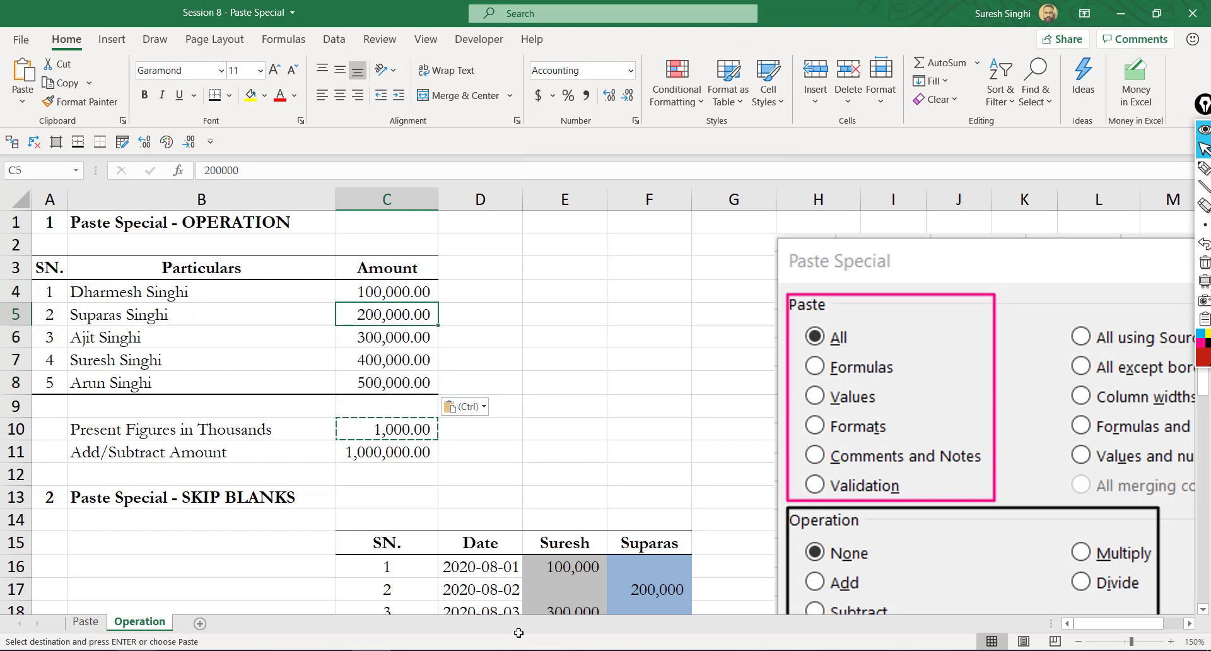
# - Copy the Add/Subtract Amount in C11 and add it to the amounts in C4:C8 with the Add operation of Paste Special
pyautogui.click(422, 454)
pyautogui.hotkey('ctrl', 'c')
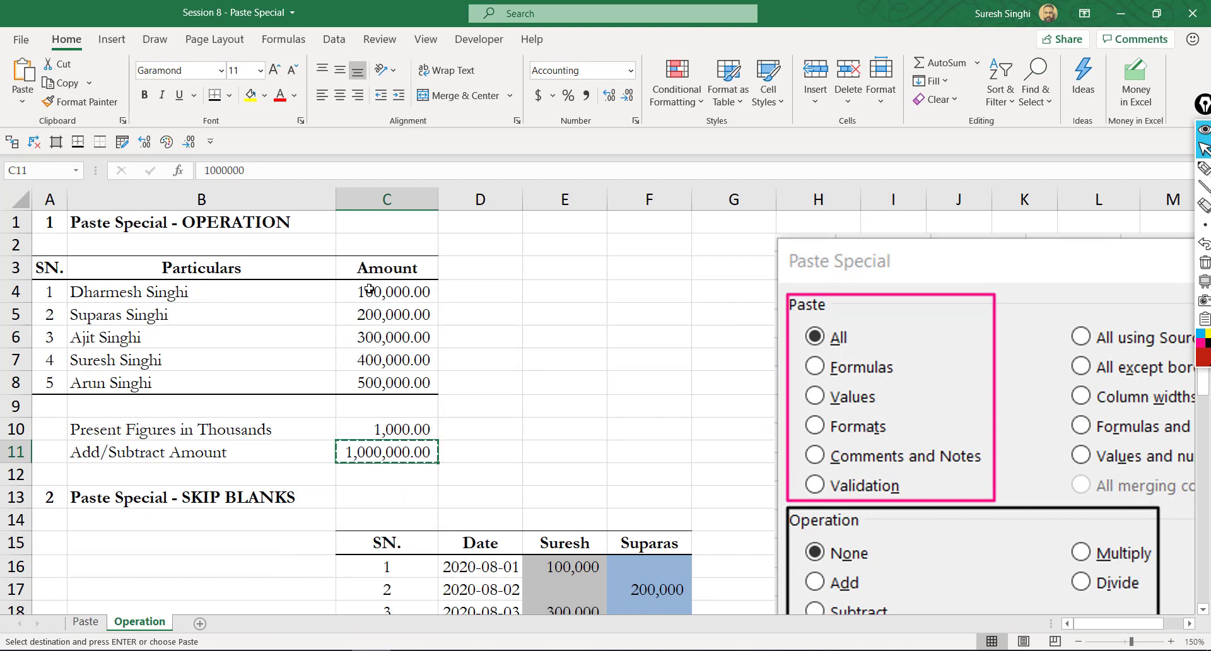
pyautogui.moveTo(371, 291); pyautogui.dragTo(369, 381)
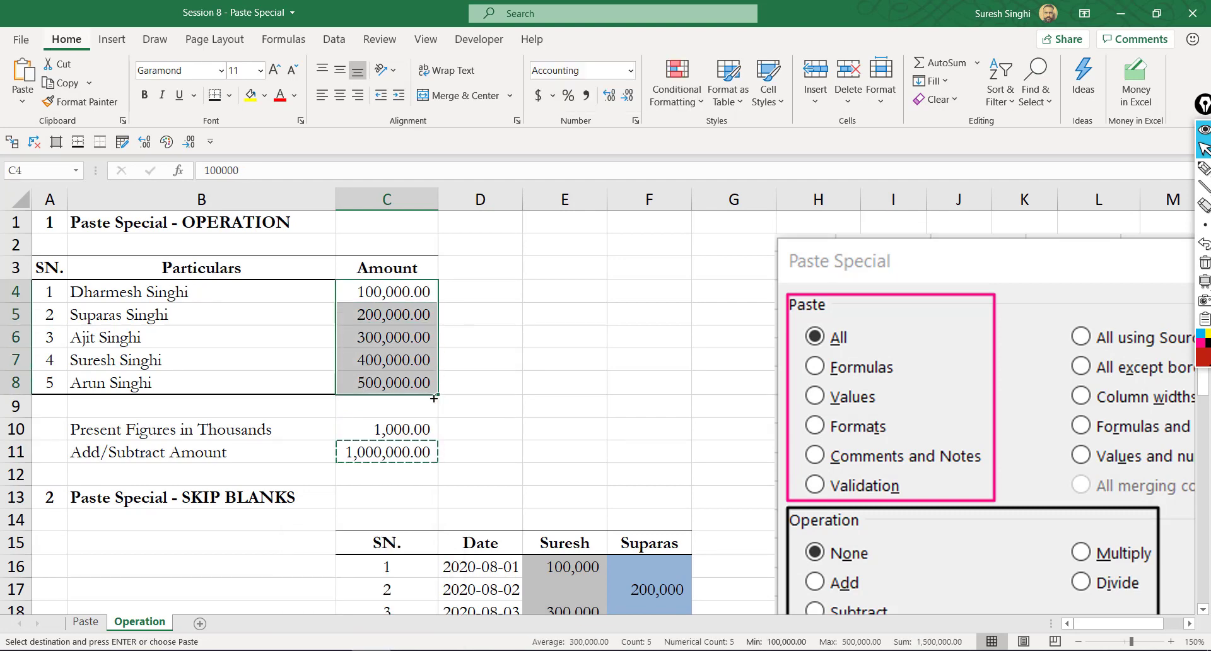
pyautogui.hotkey('ctrl', 'alt', 'v')
pyautogui.click(576, 247)
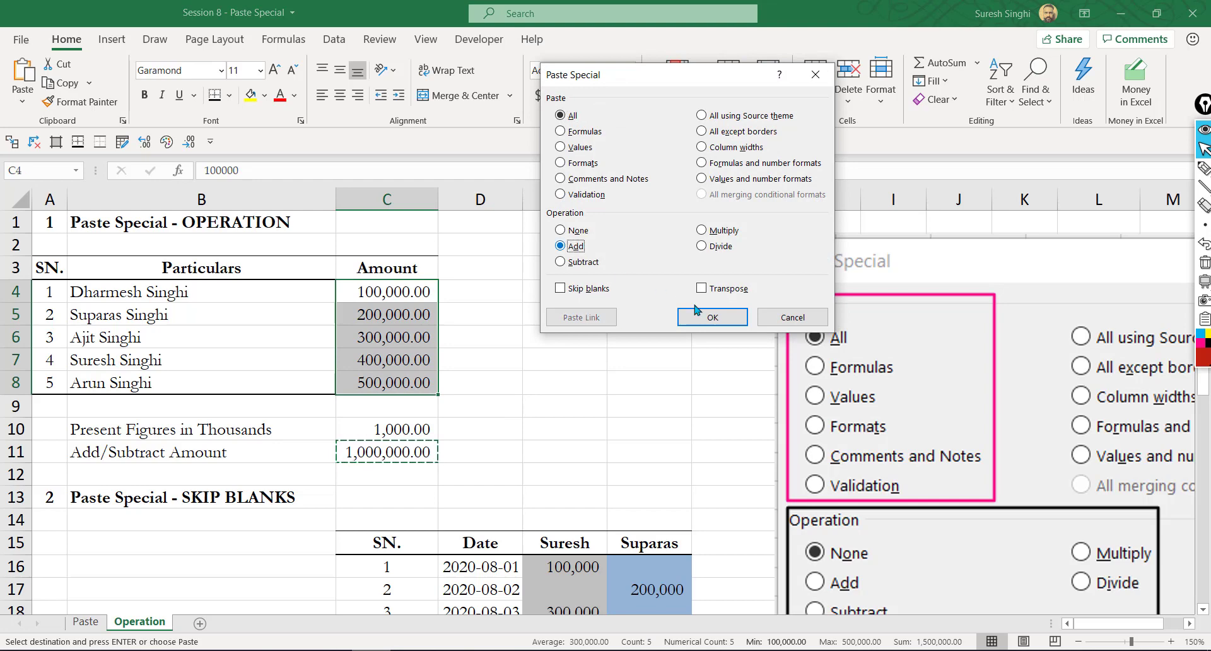
pyautogui.click(713, 319)
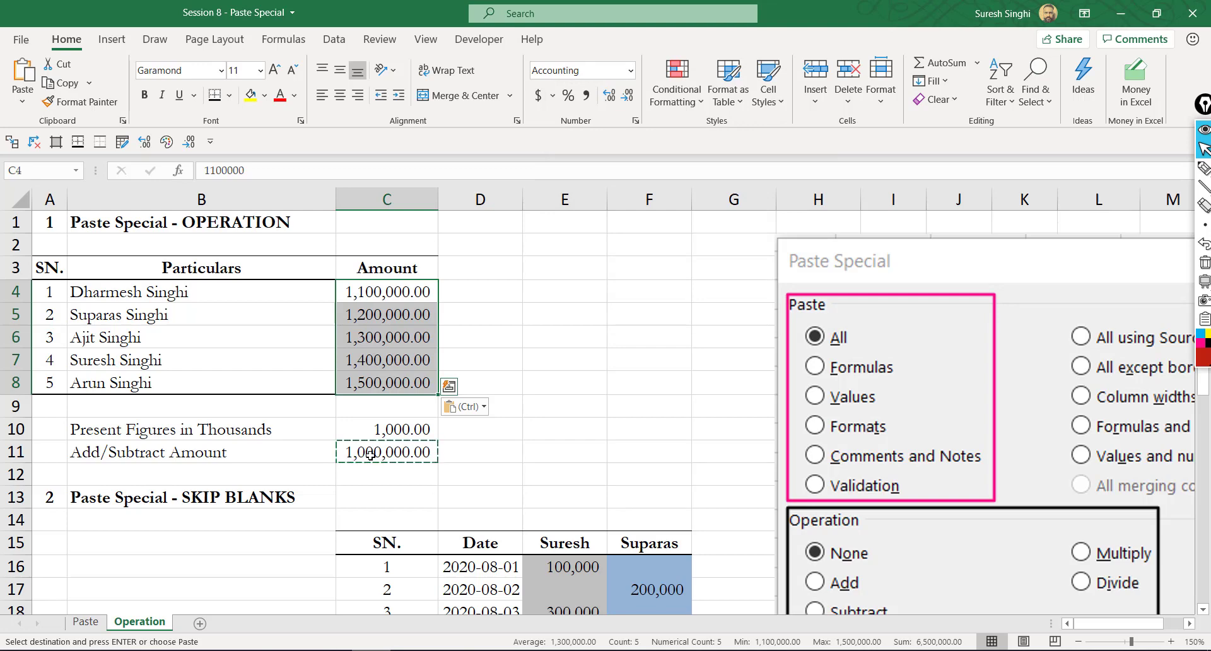
# - Subtract the copied C11 value from the amounts in C4:C8 with Paste Special's Subtract operation, and end copy mode
pyautogui.hotkey('ctrl', 'alt', 'v')
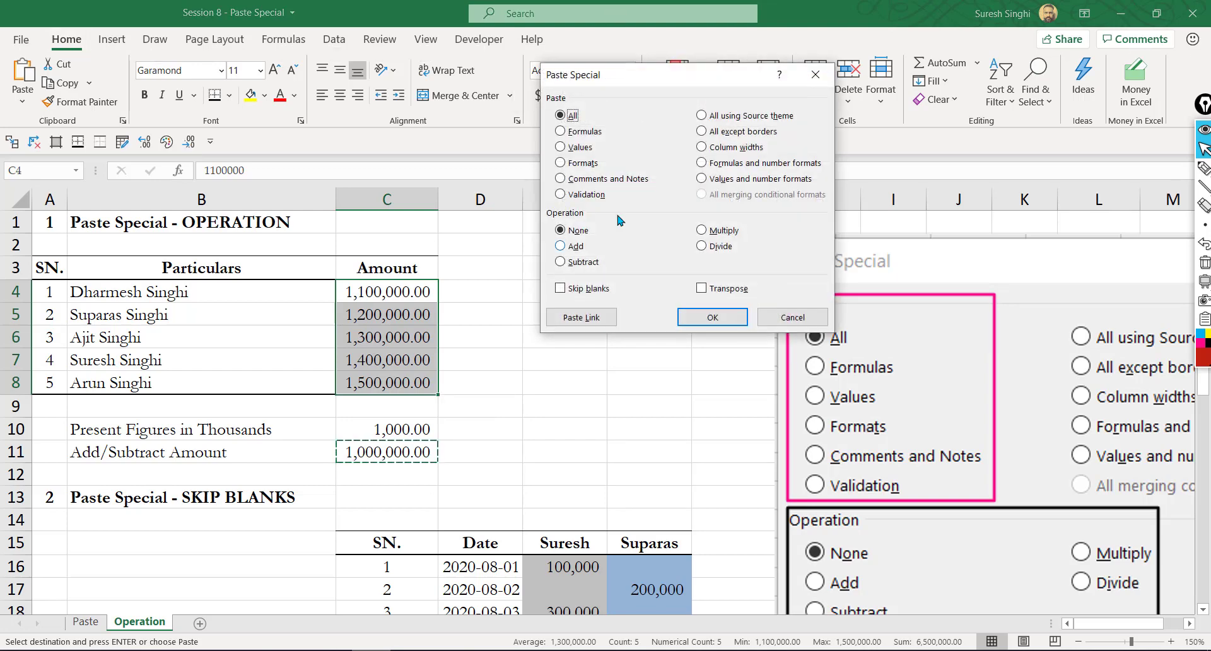
pyautogui.click(561, 262)
pyautogui.click(712, 317)
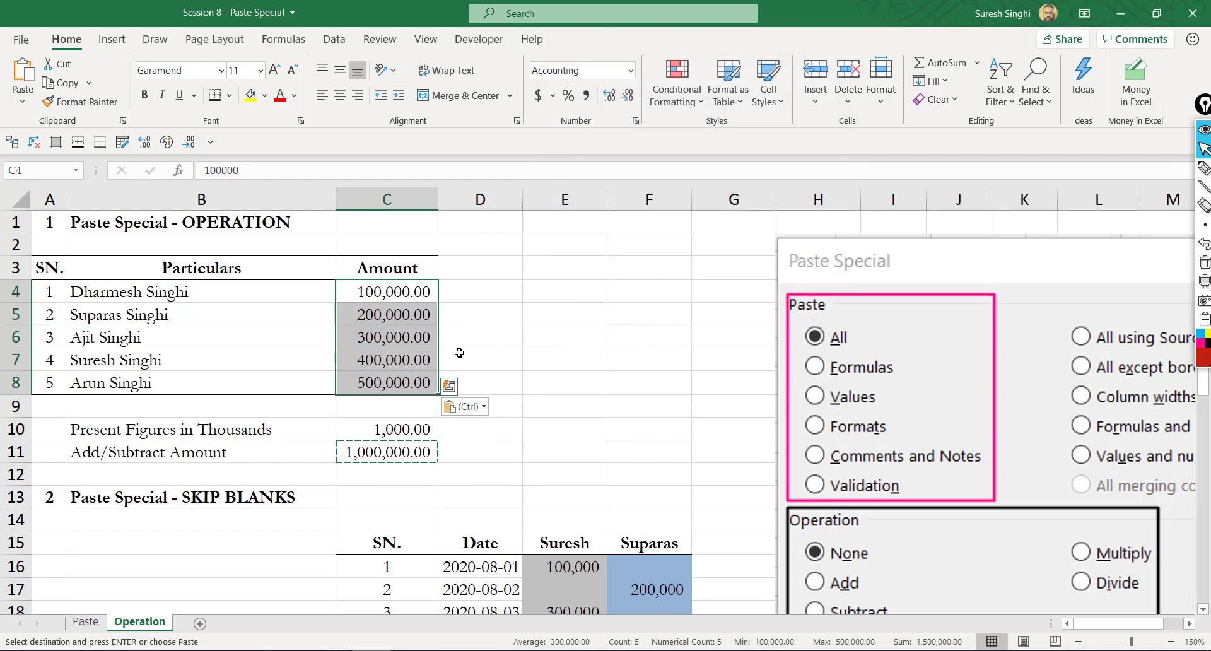
pyautogui.press('Escape')
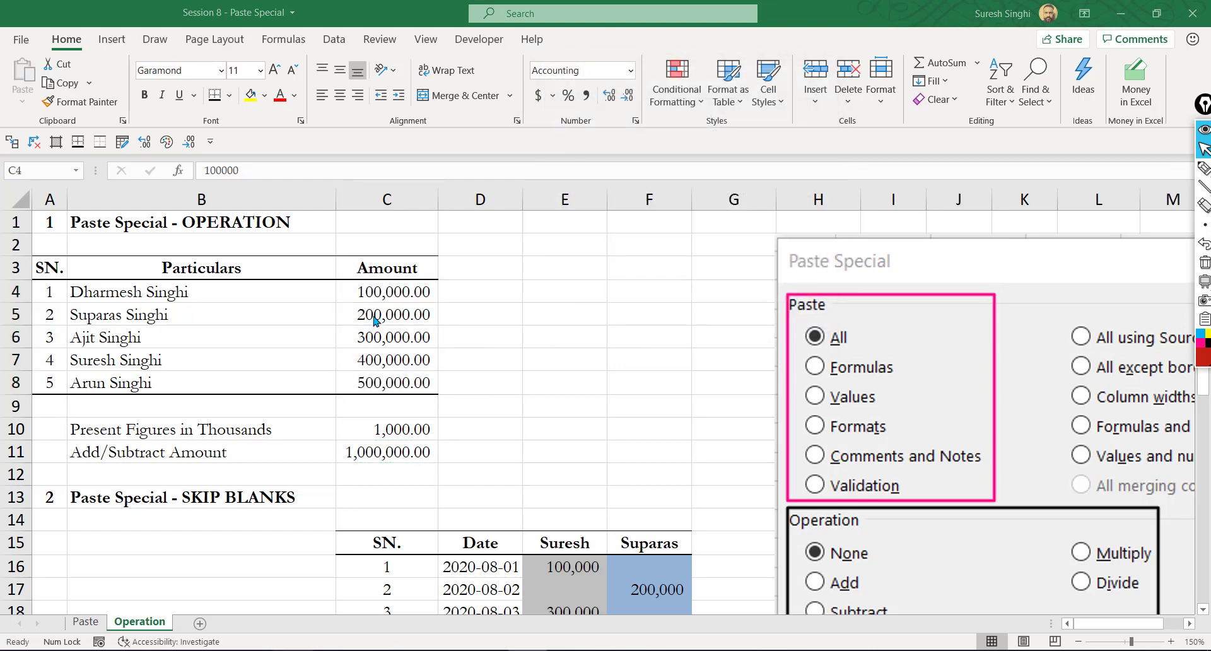
# - Inspect the content of C4 in edit mode and leave it without changes
pyautogui.click(367, 297)
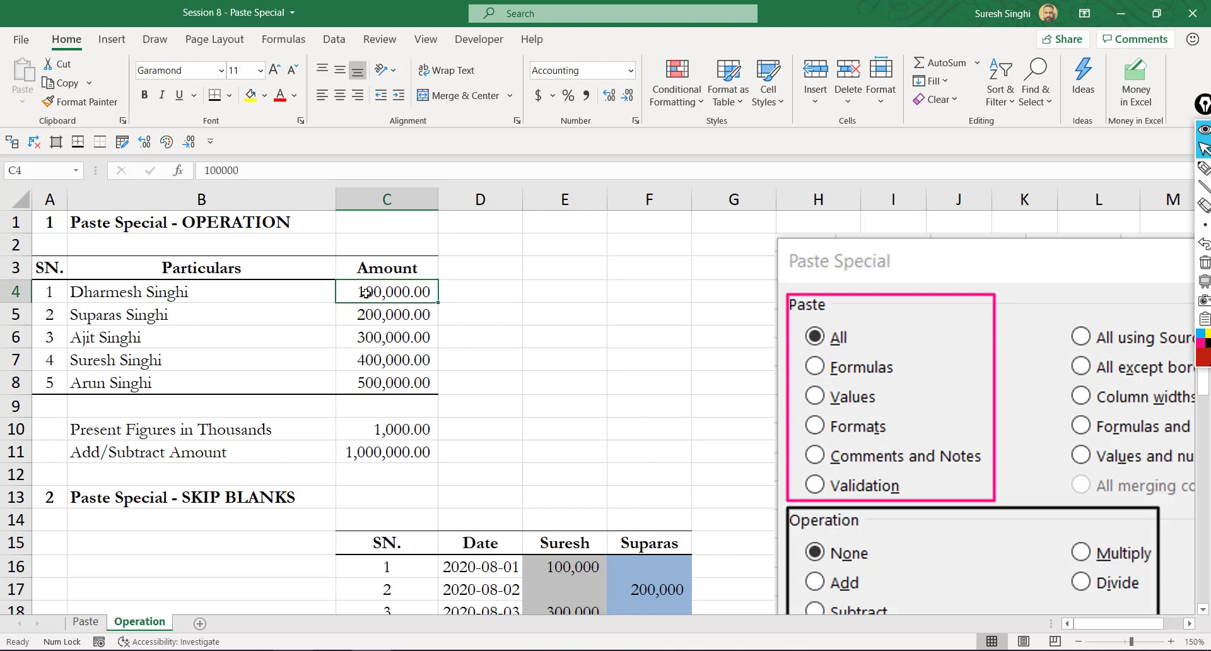
pyautogui.press('F2')
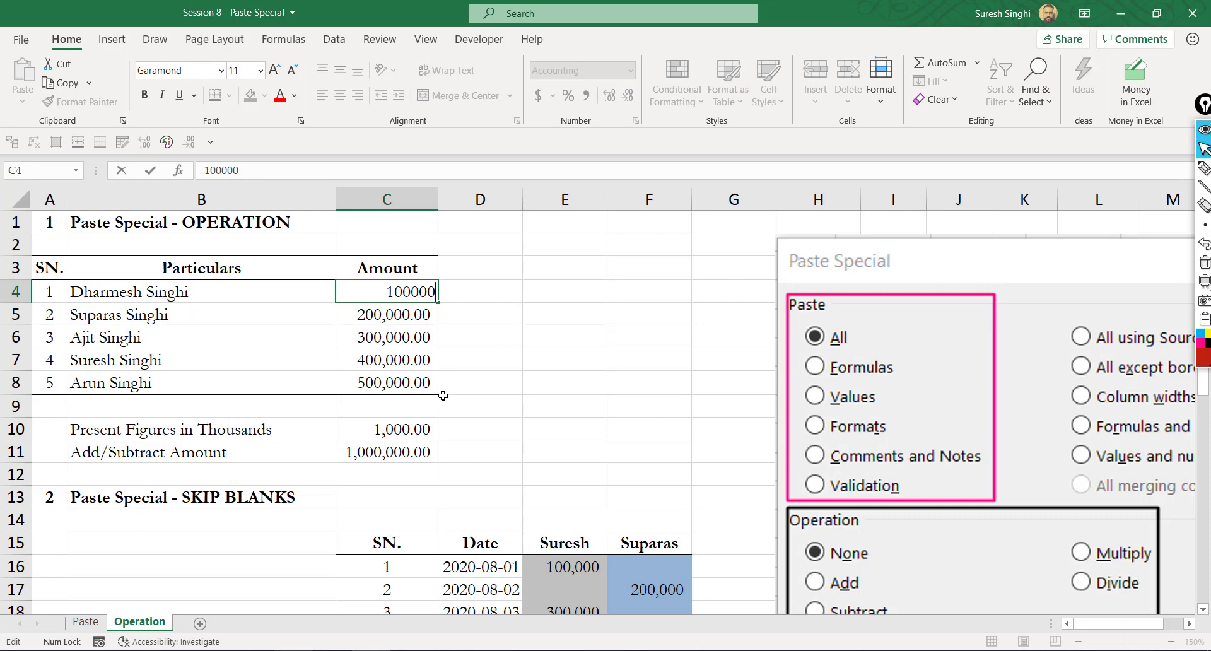
pyautogui.press('Escape')
# - In the Skip Blanks table, copy the grey column's values in E16:E25
pyautogui.scroll(-3, 444, 396)
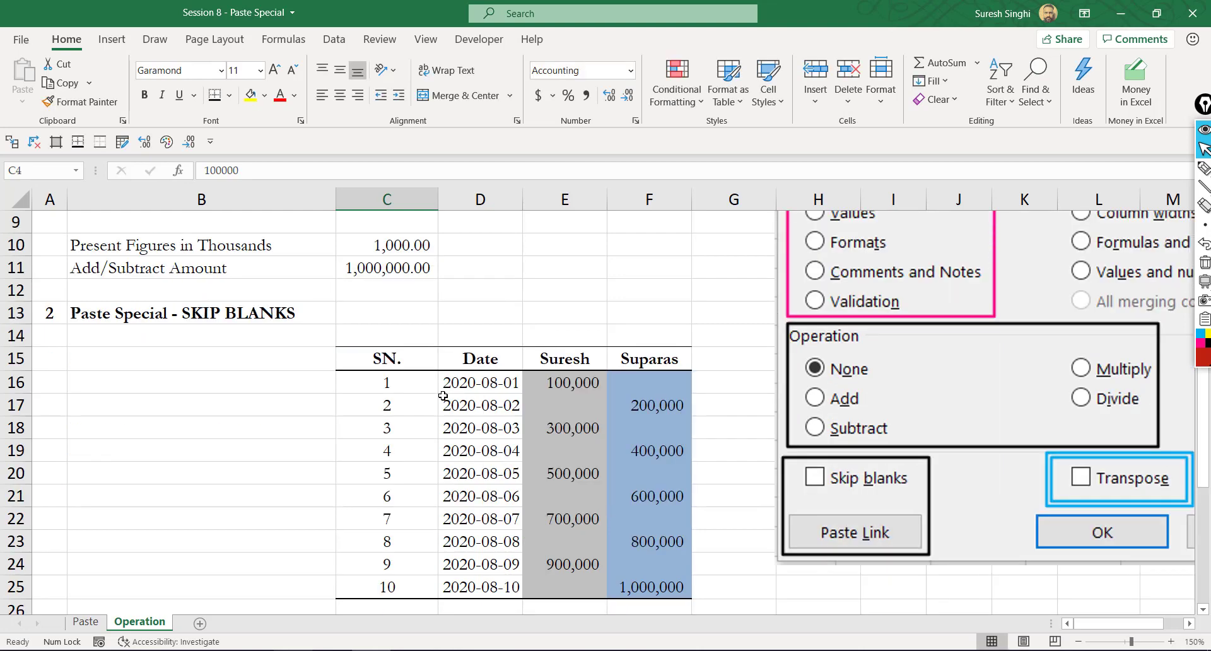
pyautogui.click(635, 428)
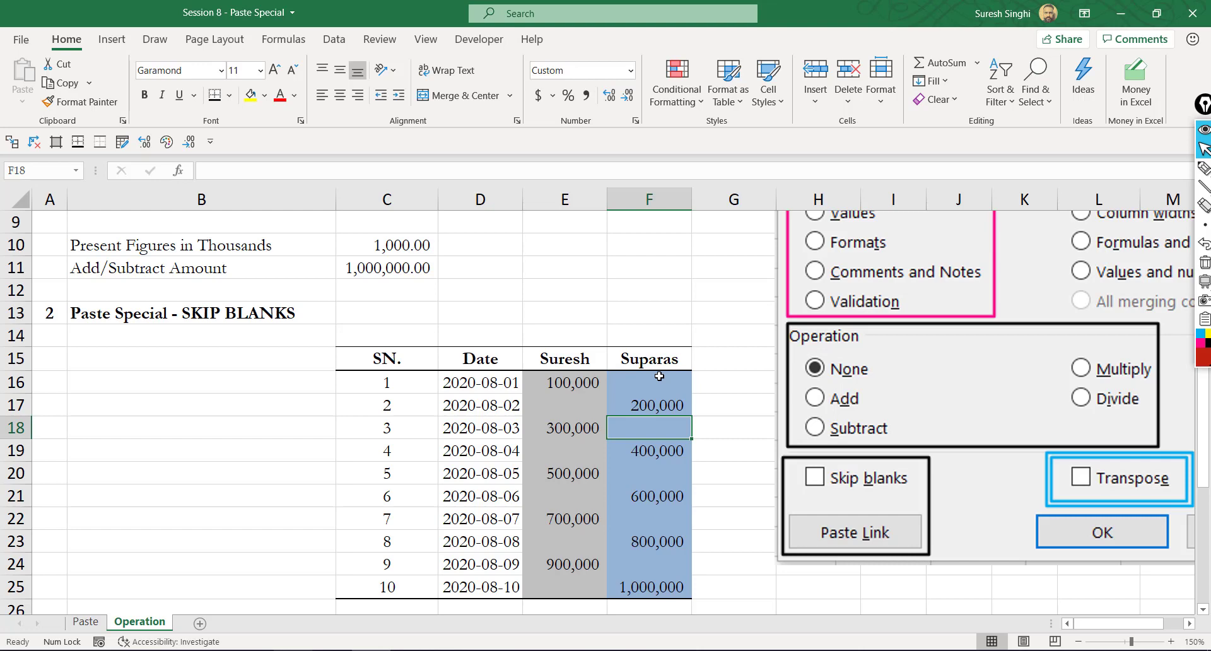
pyautogui.moveTo(561, 383); pyautogui.dragTo(559, 592)
pyautogui.moveTo(656, 382); pyautogui.dragTo(649, 589)
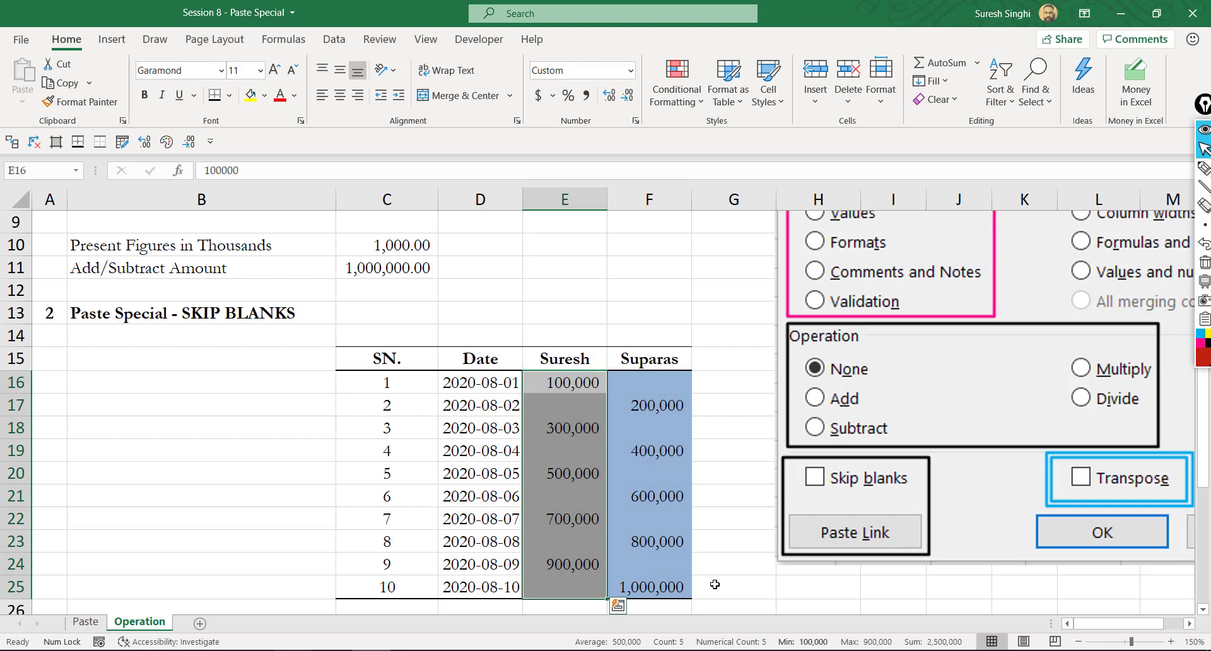
pyautogui.hotkey('ctrl', 'c')
# - Try pasting the copied column normally at F16, and undo the paste
pyautogui.click(631, 382)
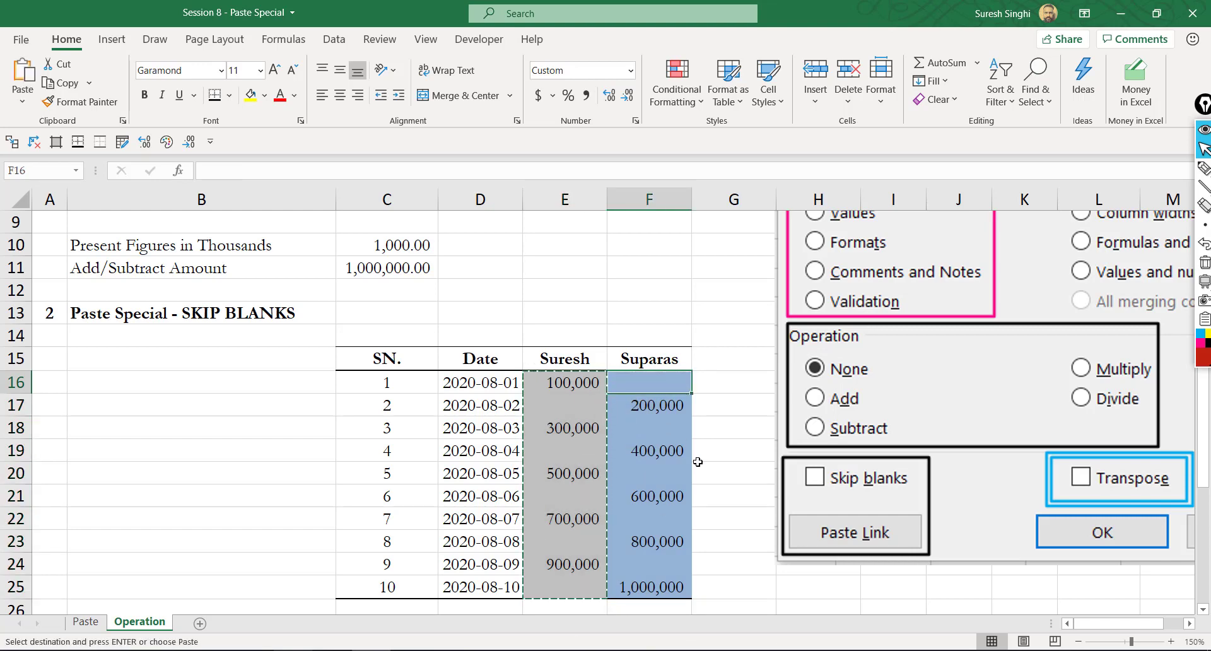
pyautogui.hotkey('ctrl', 'v')
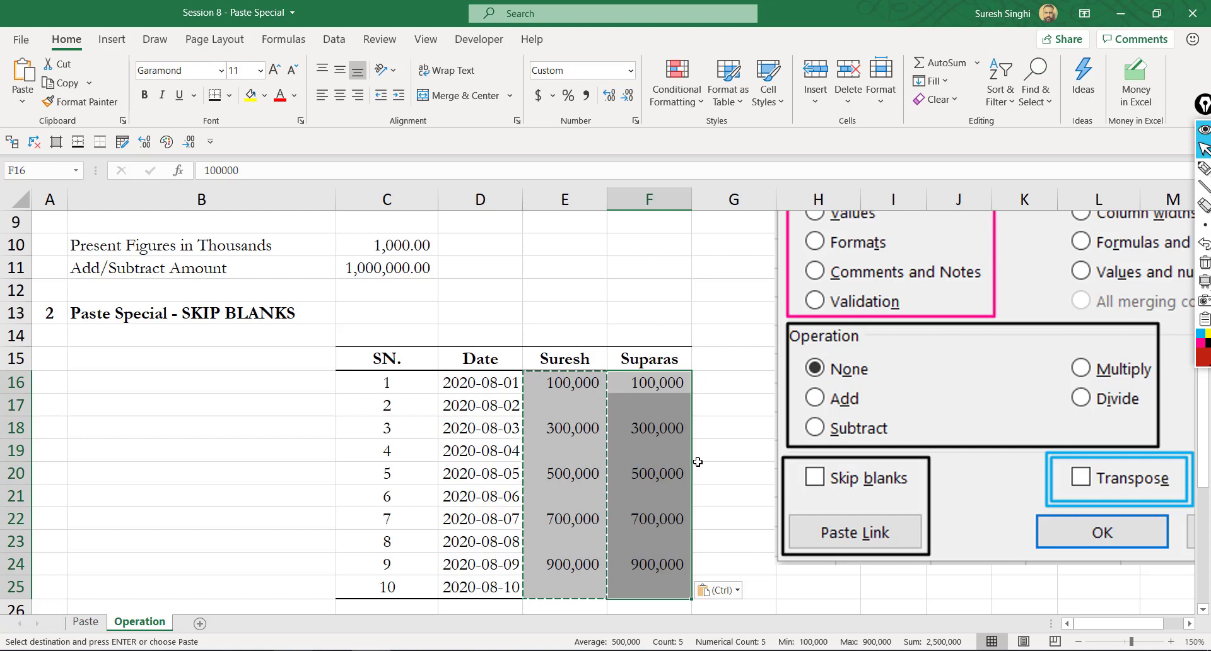
pyautogui.hotkey('ctrl', 'z')
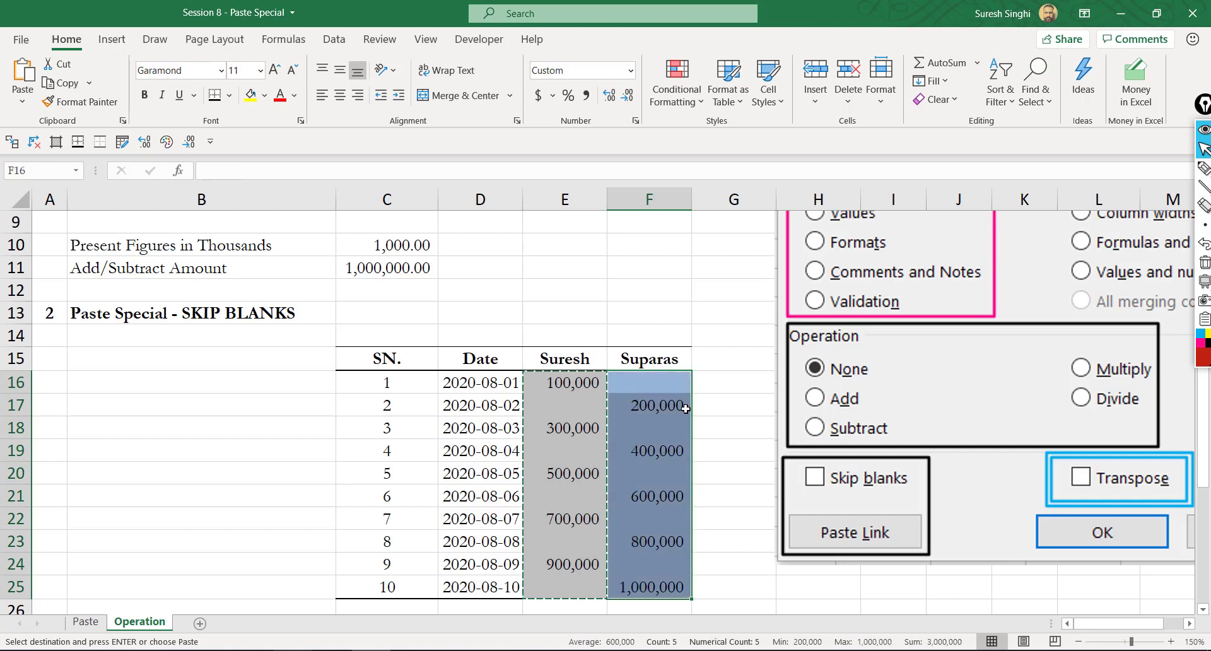
# - Paste the copied column at F16 using Paste Special with Skip blanks enabled
pyautogui.hotkey('ctrl', 'alt', 'v')
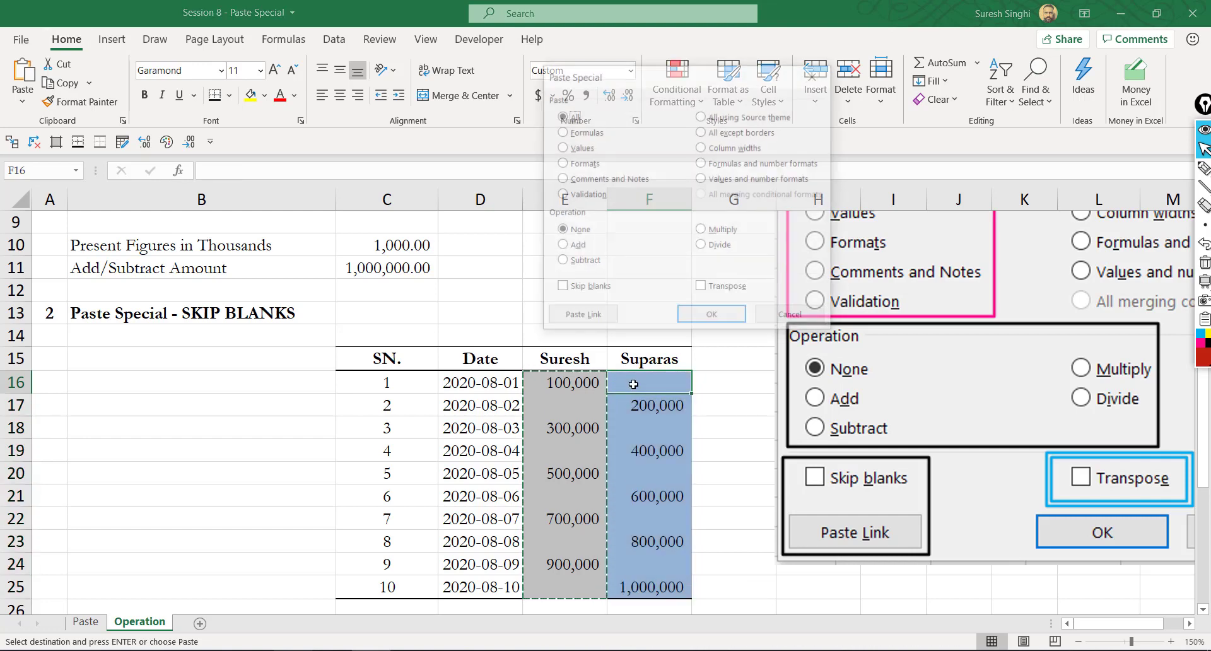
pyautogui.click(560, 288)
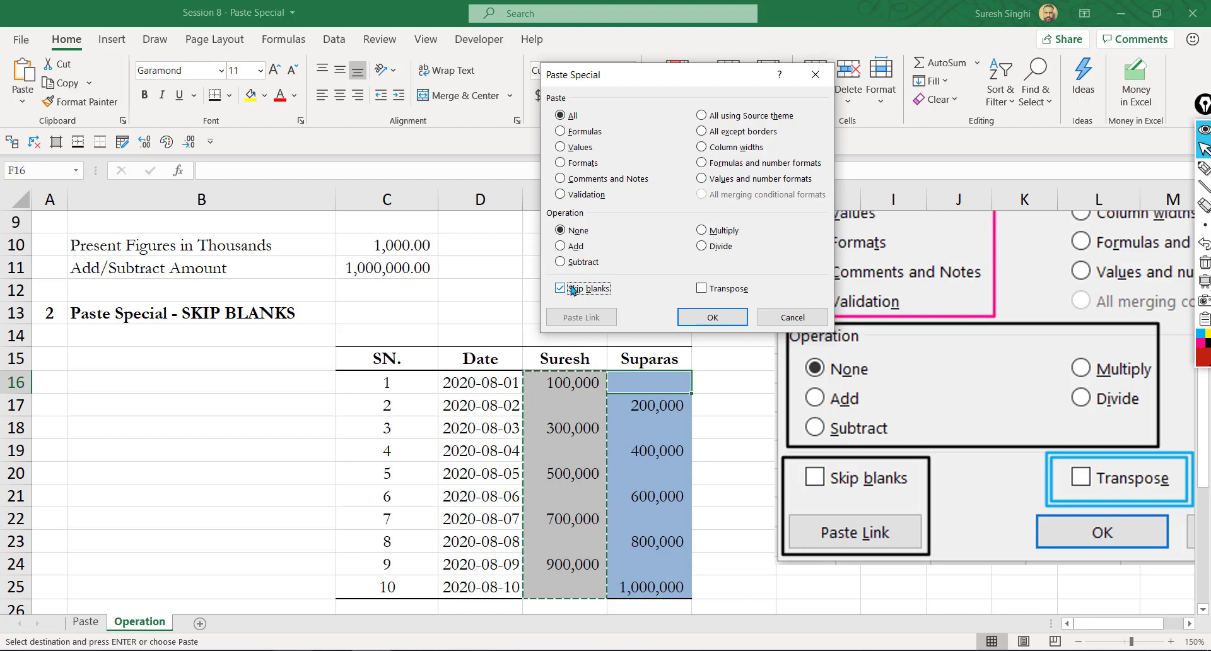
pyautogui.click(707, 317)
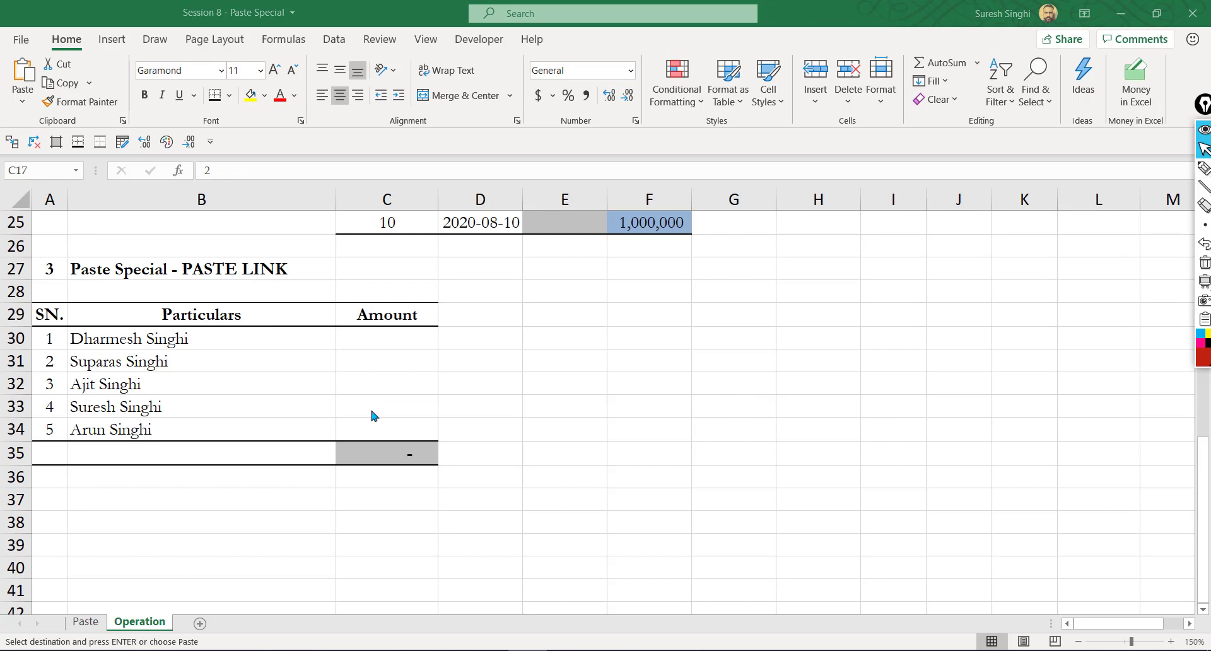
# - Pick C30 in the Paste Link table as the destination and check the source amounts in C4:C8 on the Paste sheet
pyautogui.click(352, 336)
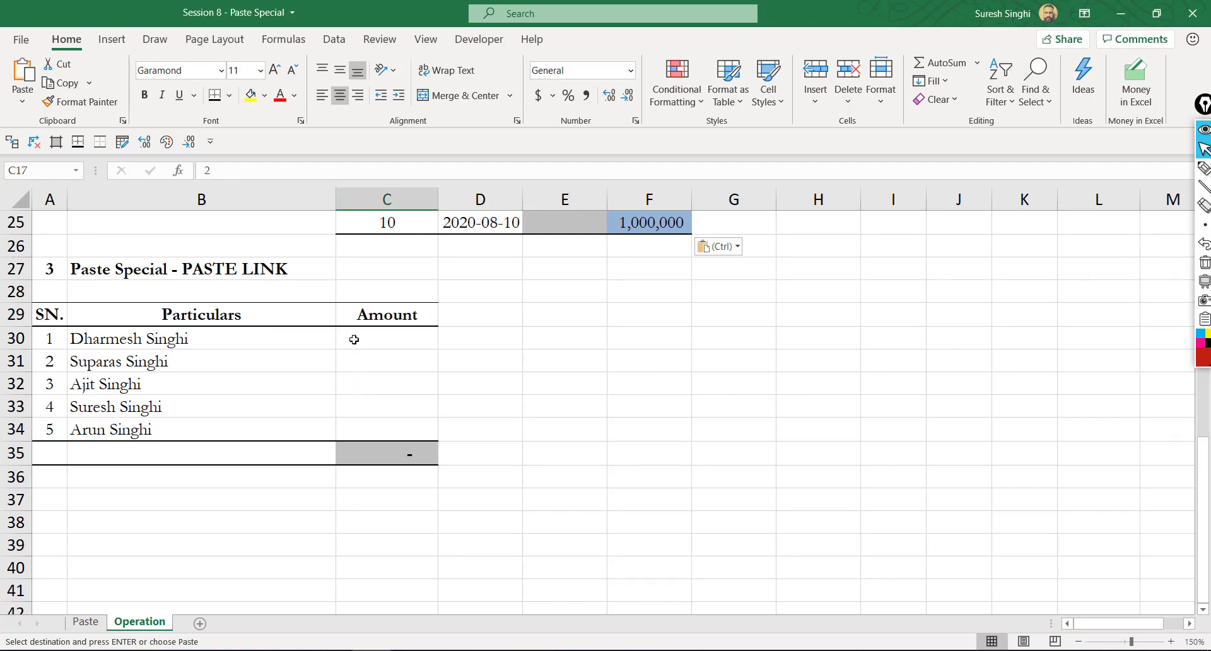
pyautogui.click(87, 623)
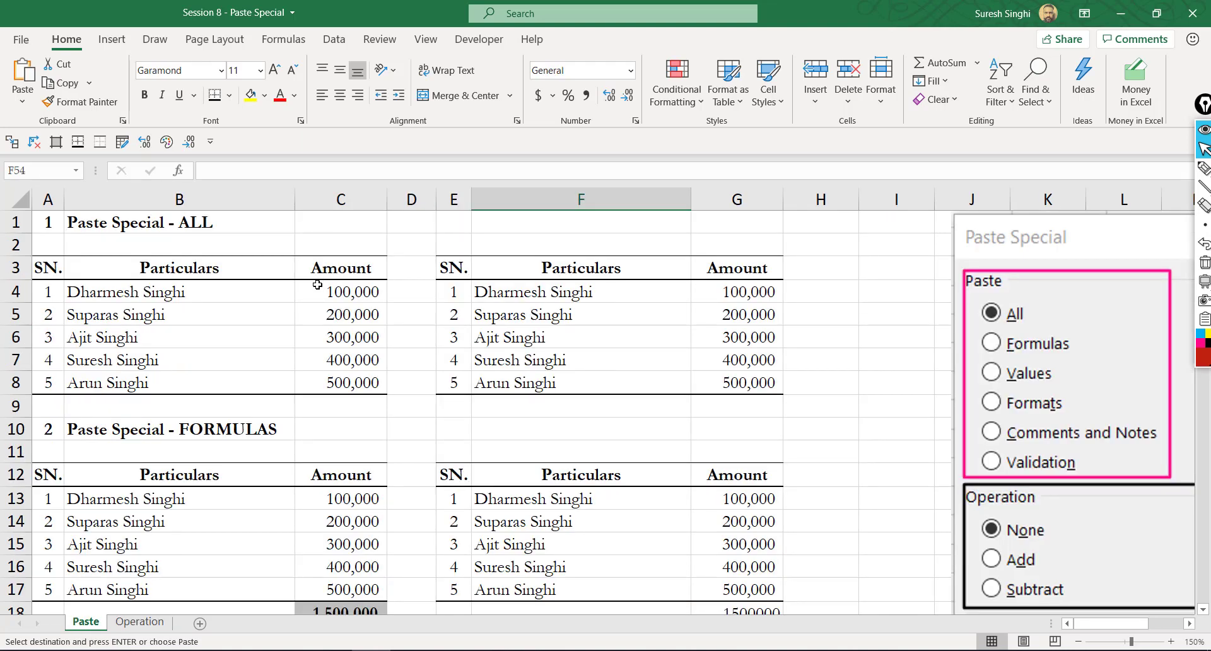
pyautogui.moveTo(316, 283); pyautogui.dragTo(315, 383)
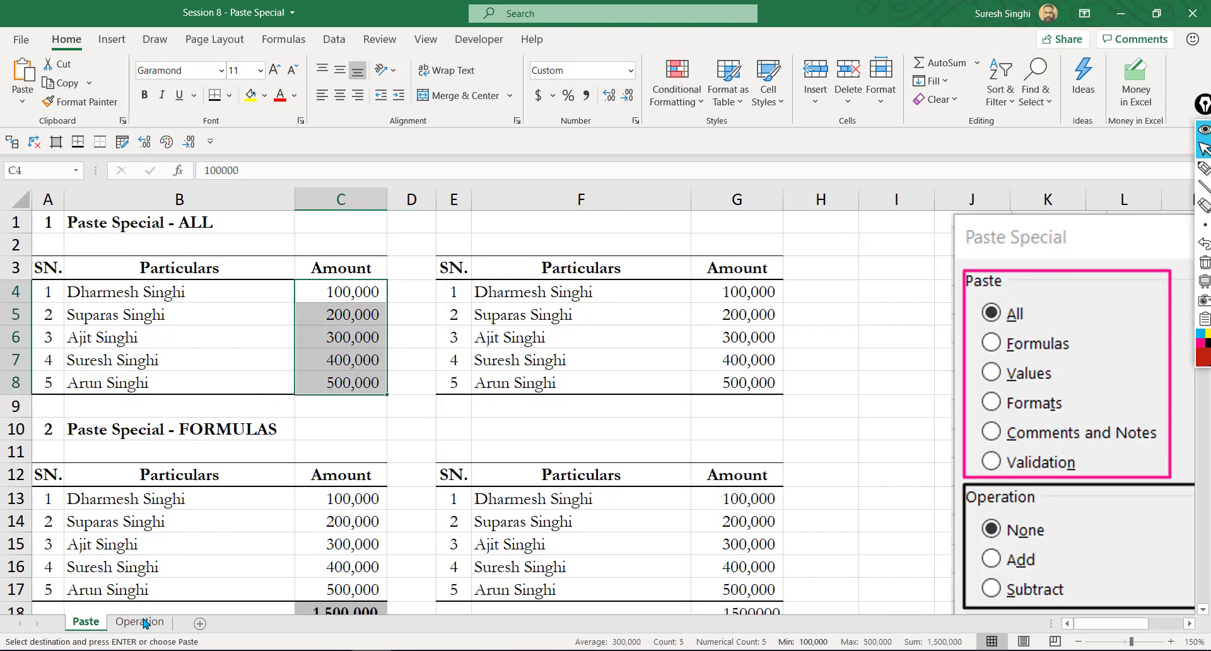
pyautogui.click(139, 623)
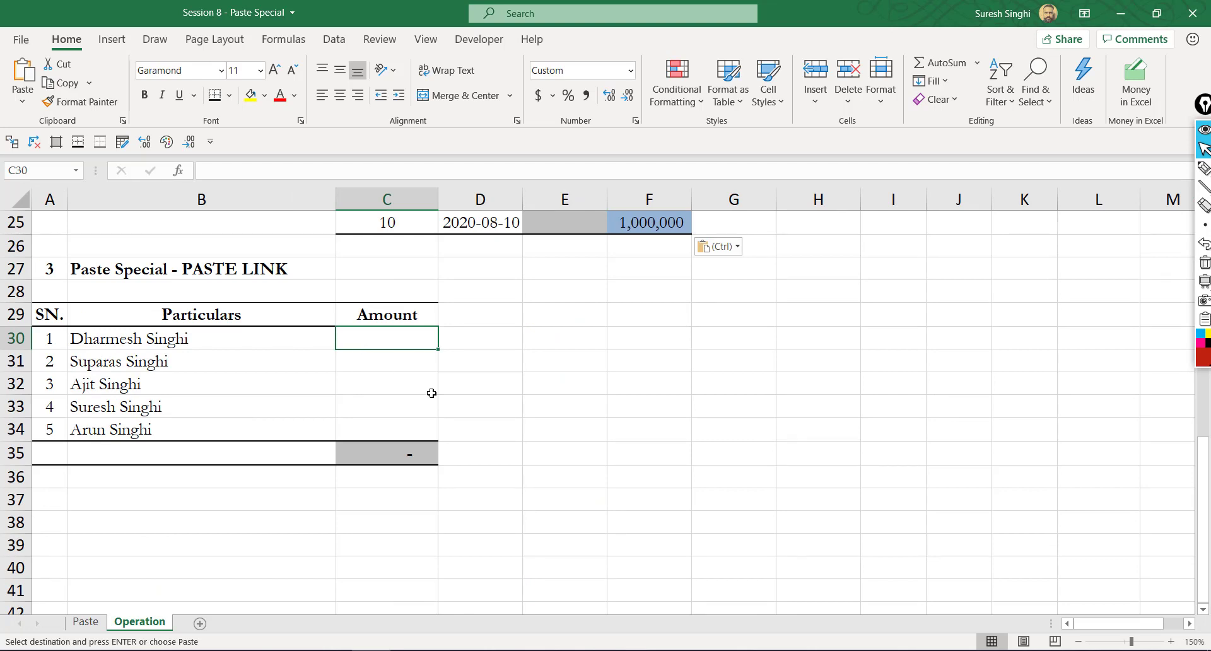
# - Link C30 manually with the formula =Paste!C4, and clear the cell again
pyautogui.write('=')
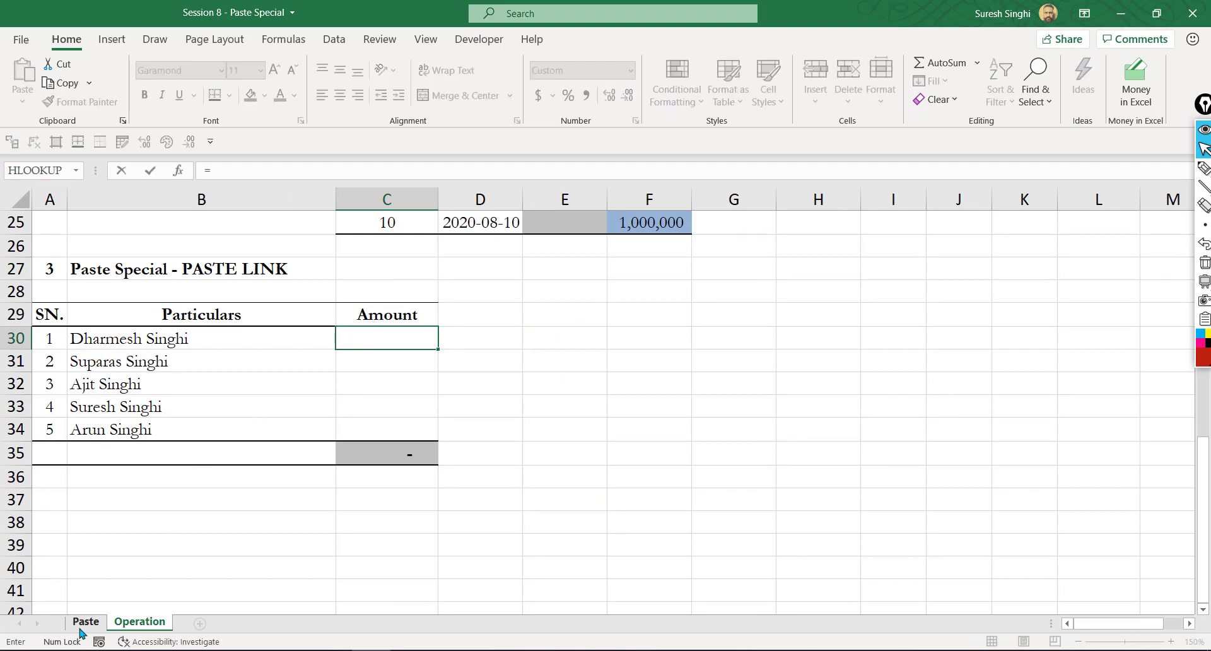
pyautogui.click(85, 622)
pyautogui.click(305, 293)
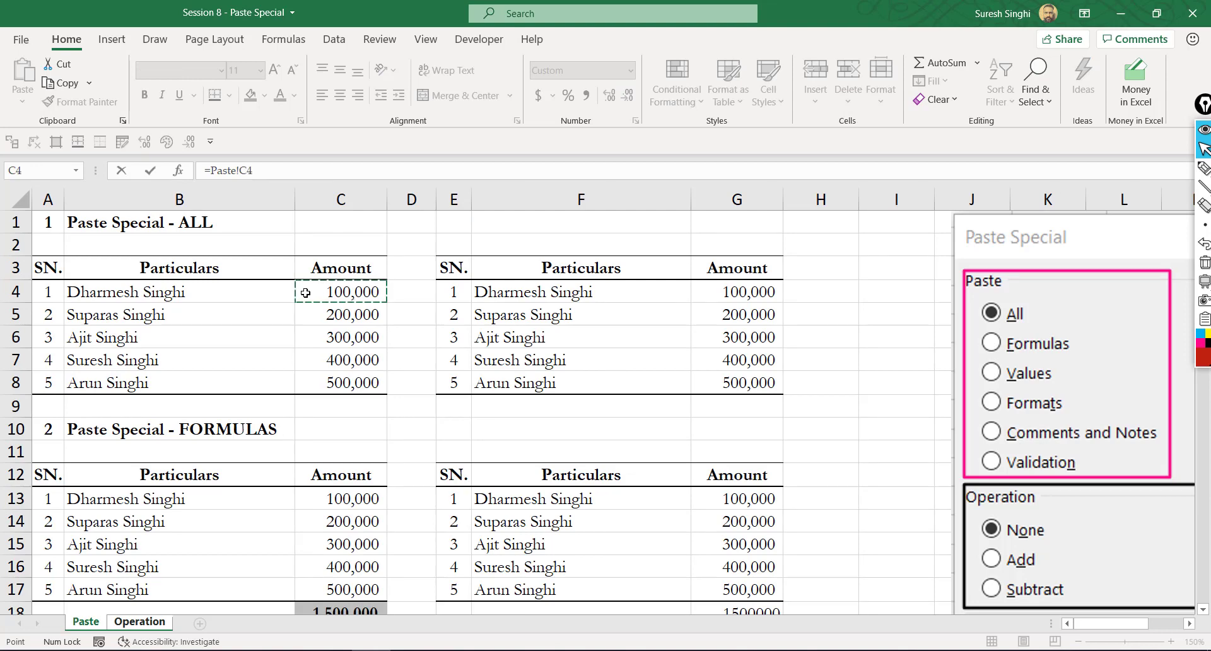
pyautogui.press('Return')
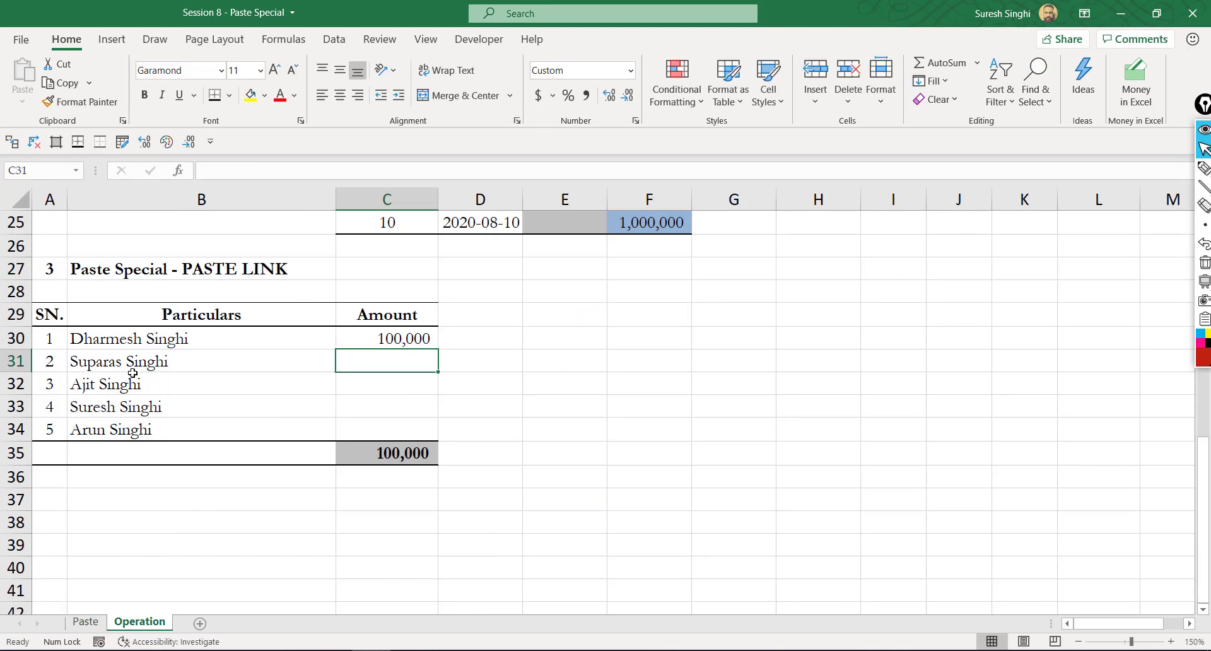
pyautogui.press('Up')
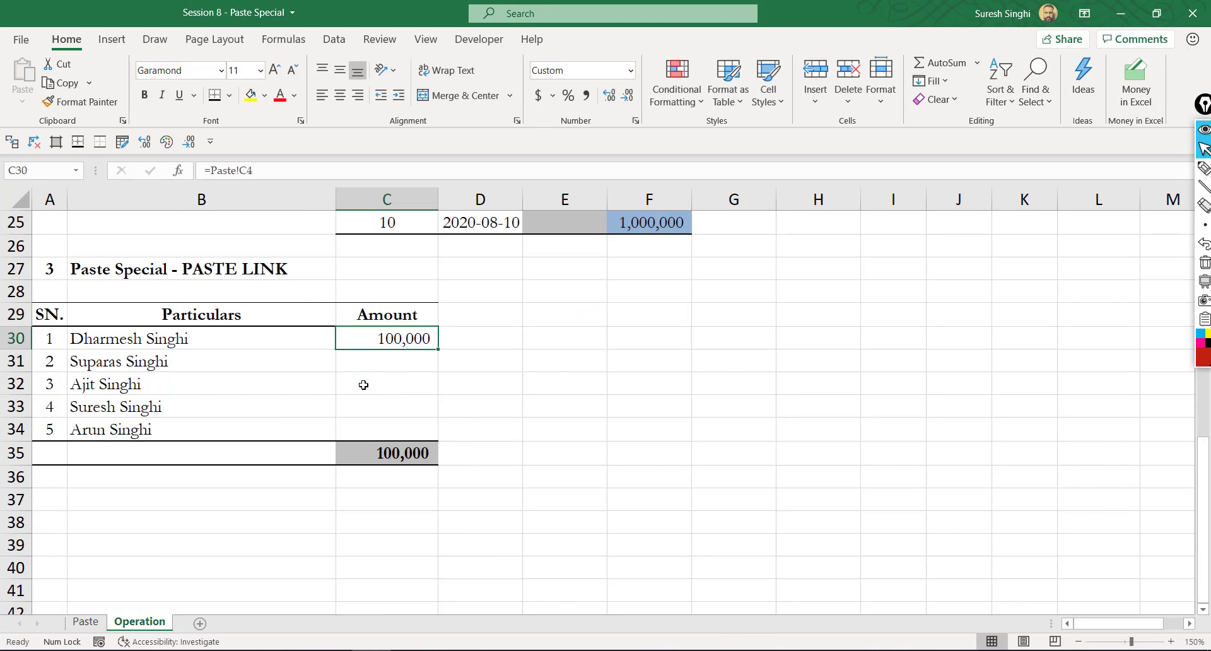
pyautogui.press('Delete')
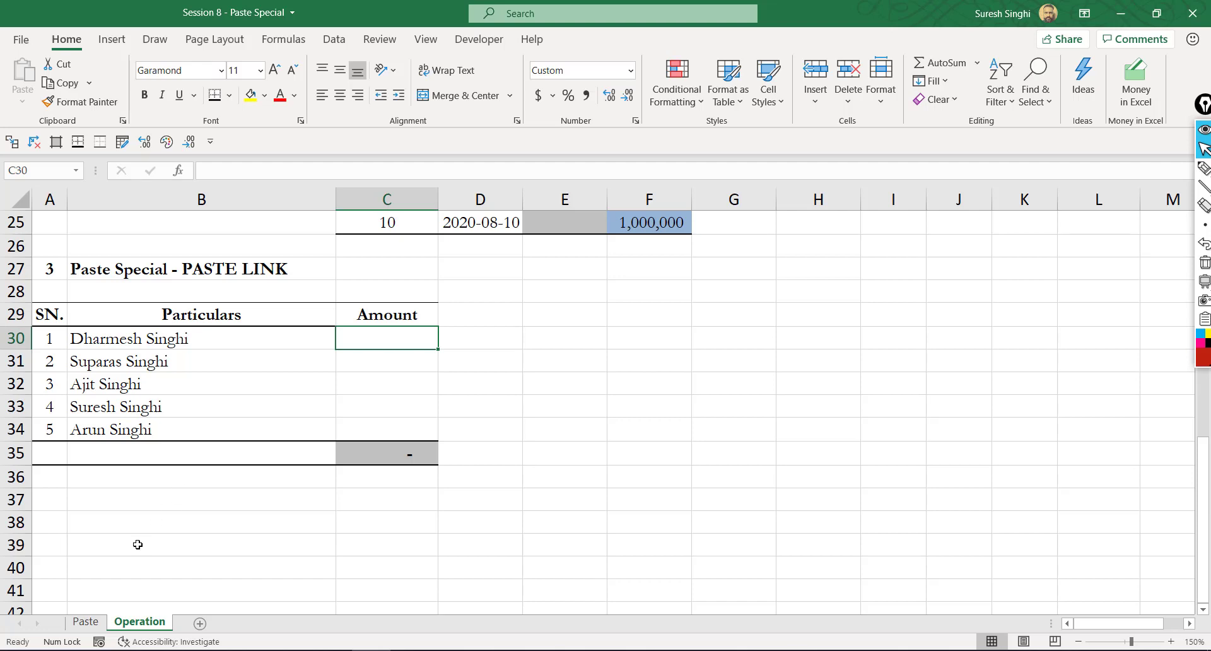
# - Copy the amounts in C4:C8 on the Paste sheet and paste them with Paste Link at C30 on the Operation sheet
pyautogui.click(85, 622)
pyautogui.moveTo(337, 297); pyautogui.dragTo(335, 383)
pyautogui.hotkey('ctrl', 'c')
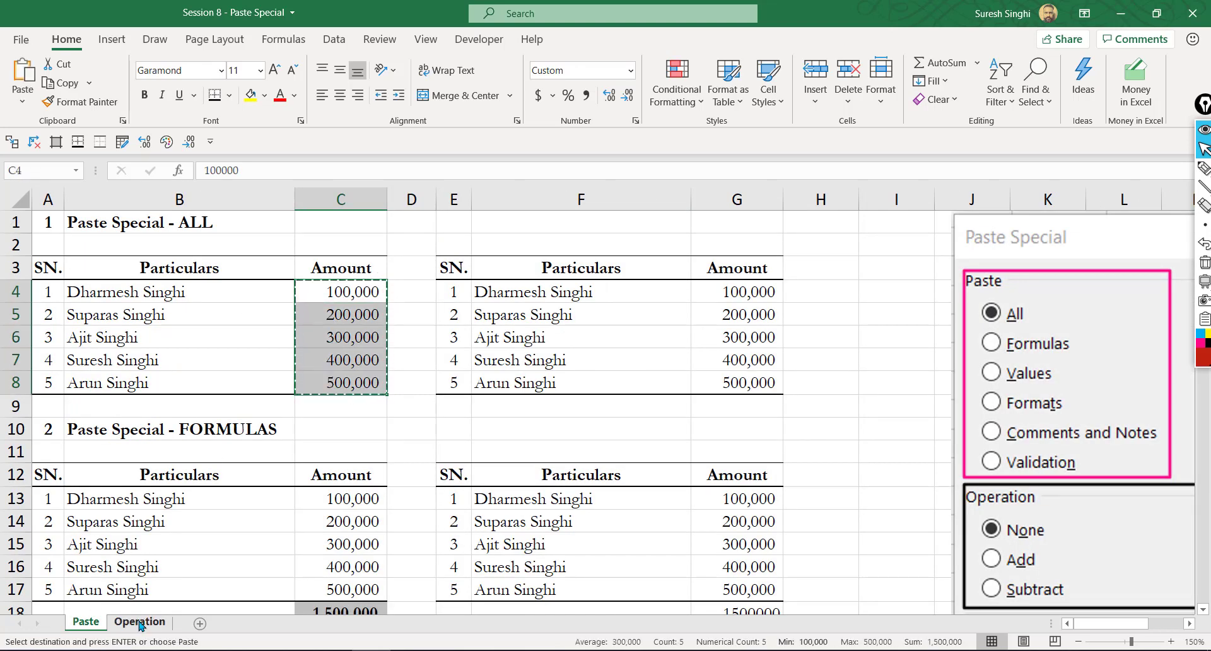
pyautogui.click(140, 622)
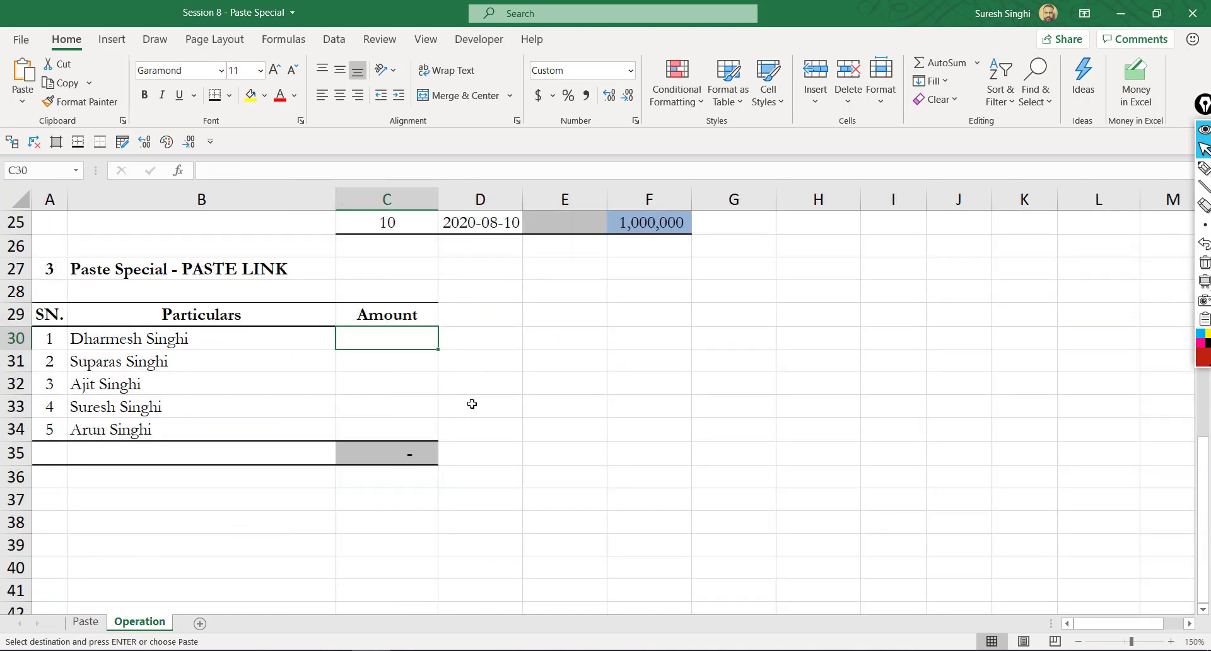
pyautogui.hotkey('alt', 'e')
pyautogui.press('s')
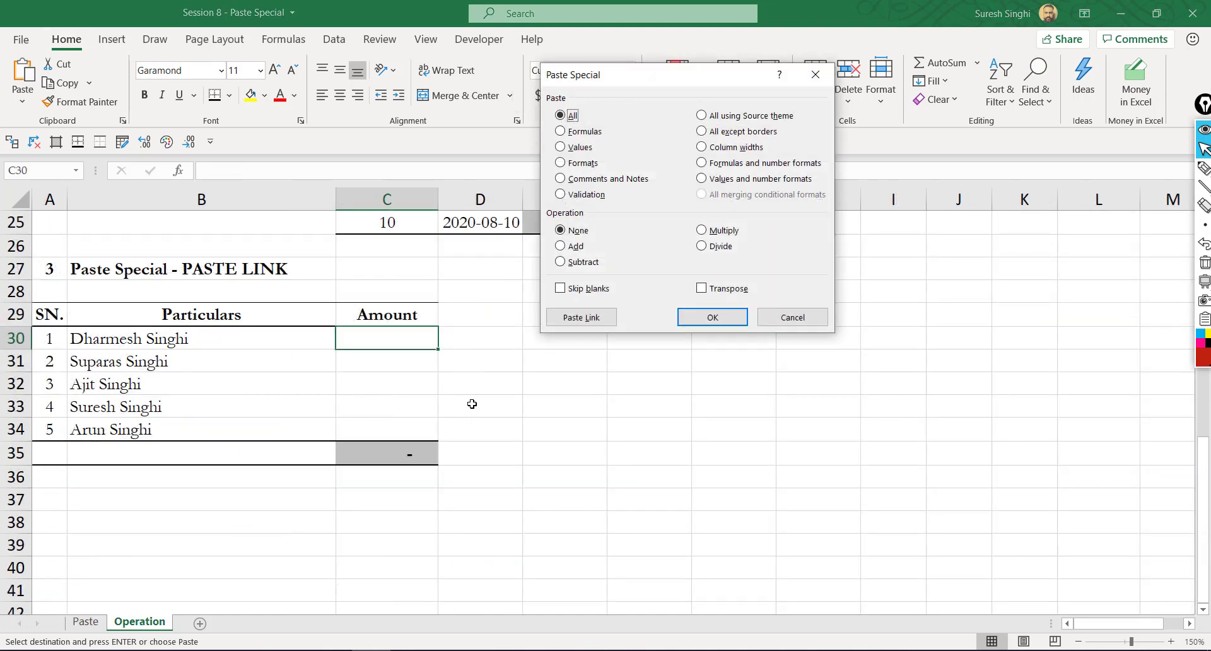
pyautogui.click(569, 317)
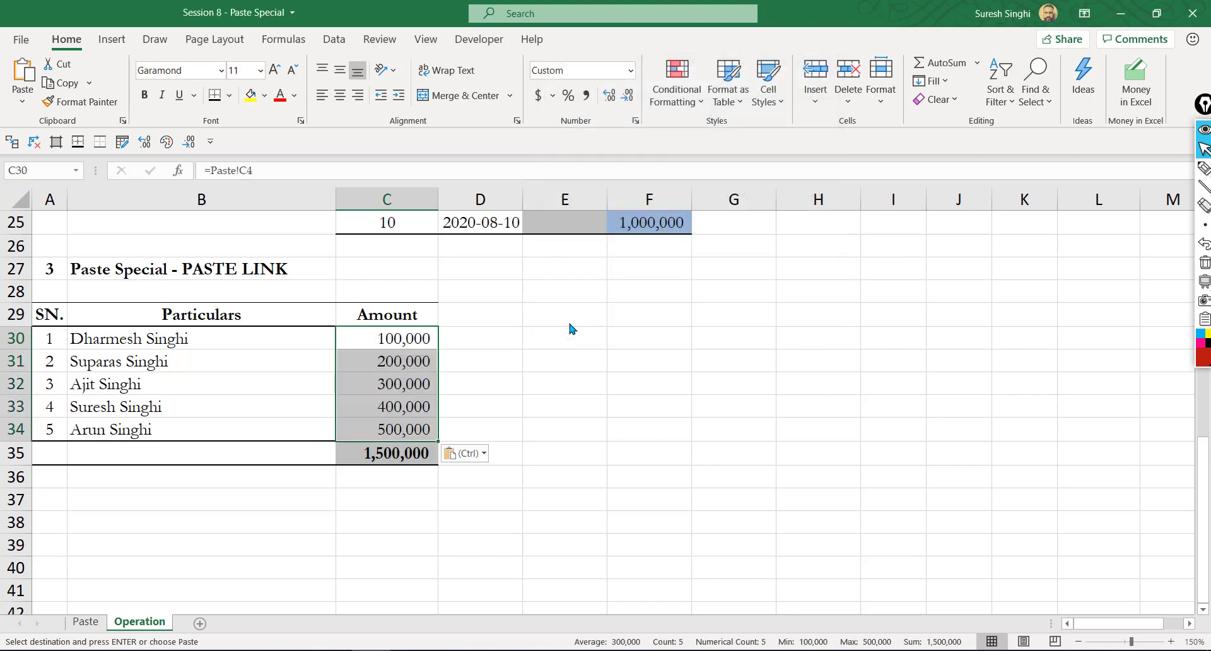
# - Inspect the linked formula in C30 in edit mode
pyautogui.click(402, 341)
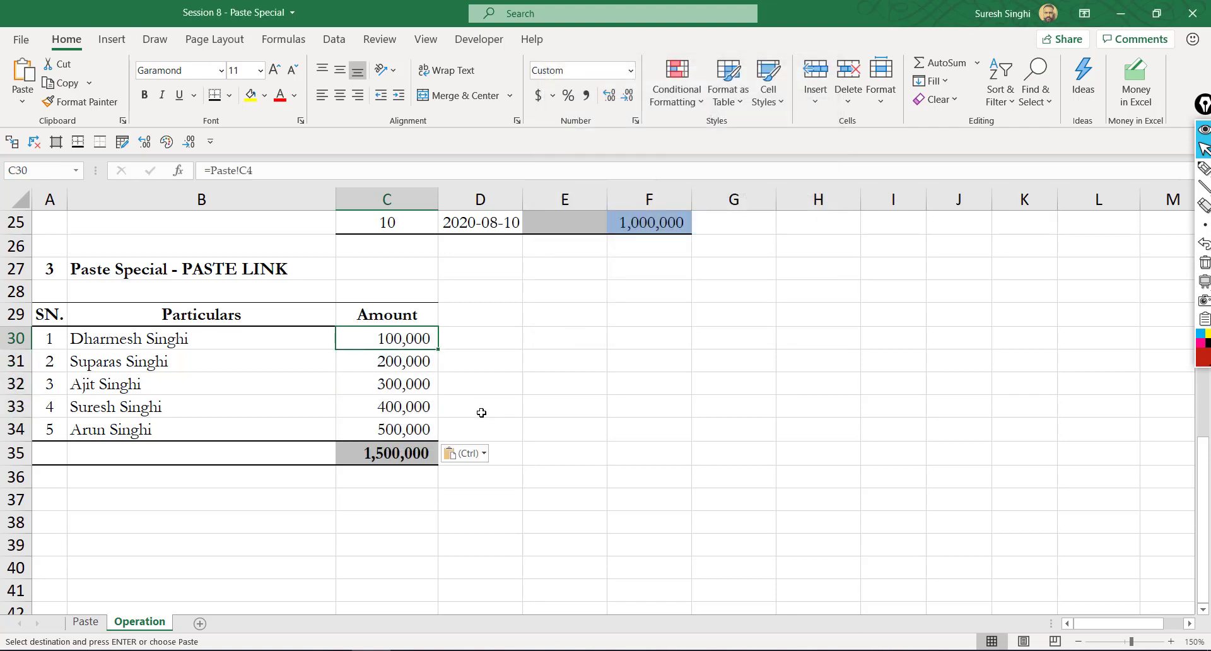
pyautogui.press('F2')
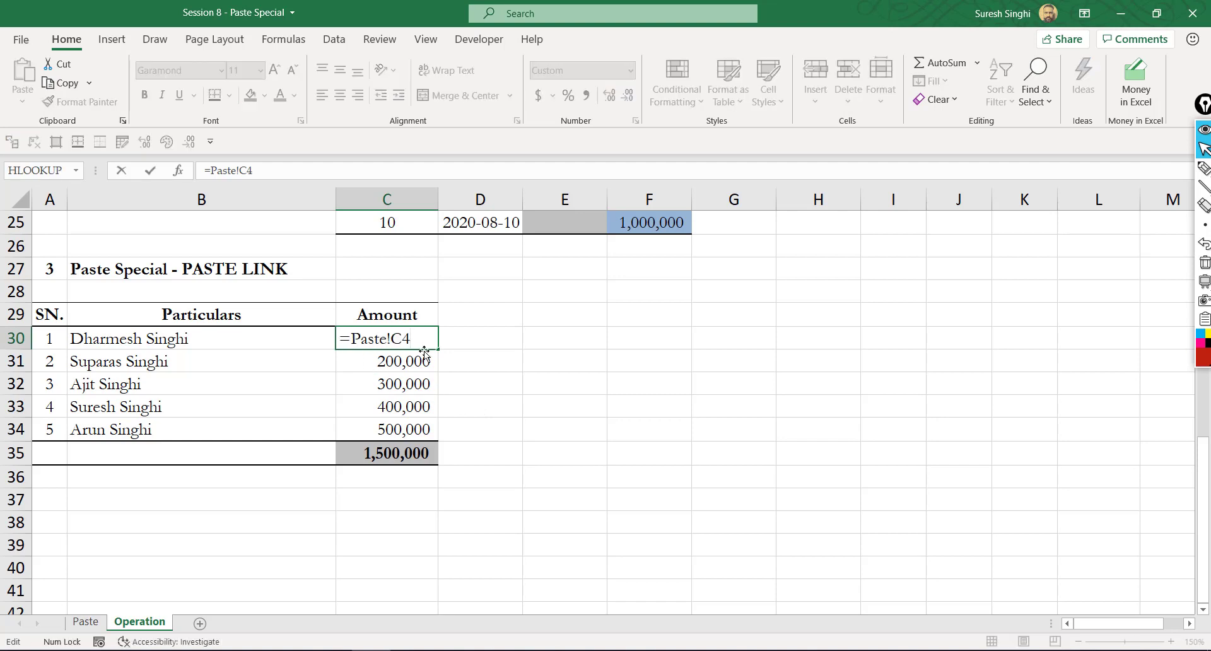
pyautogui.press('Return')
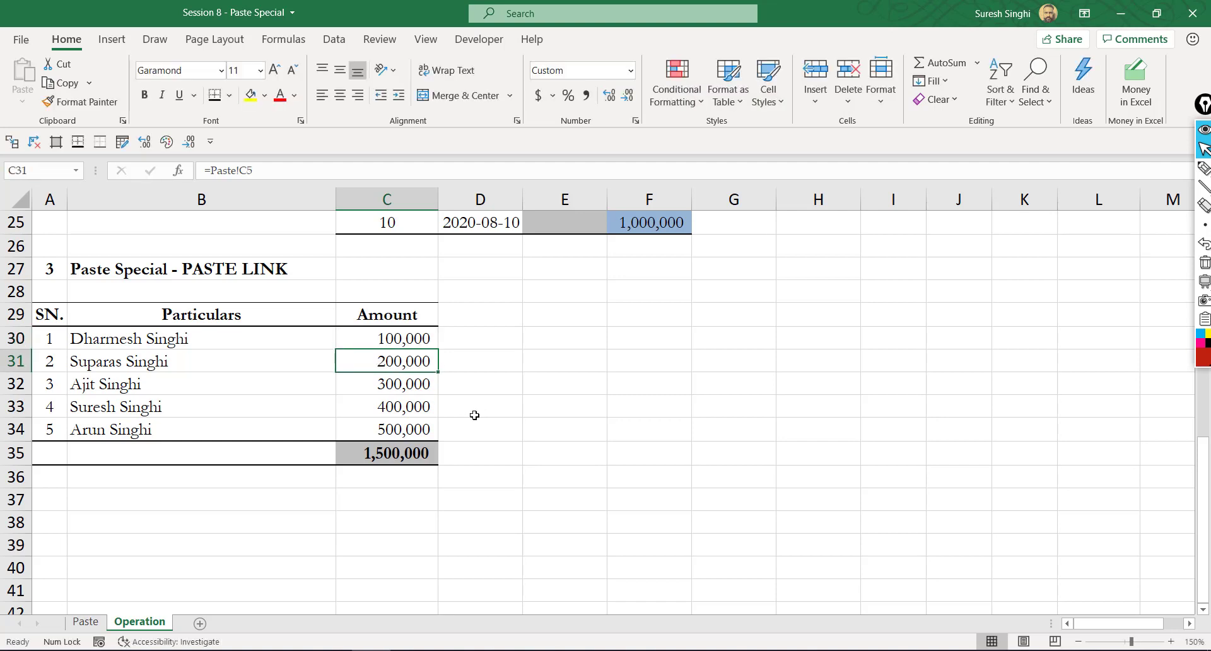